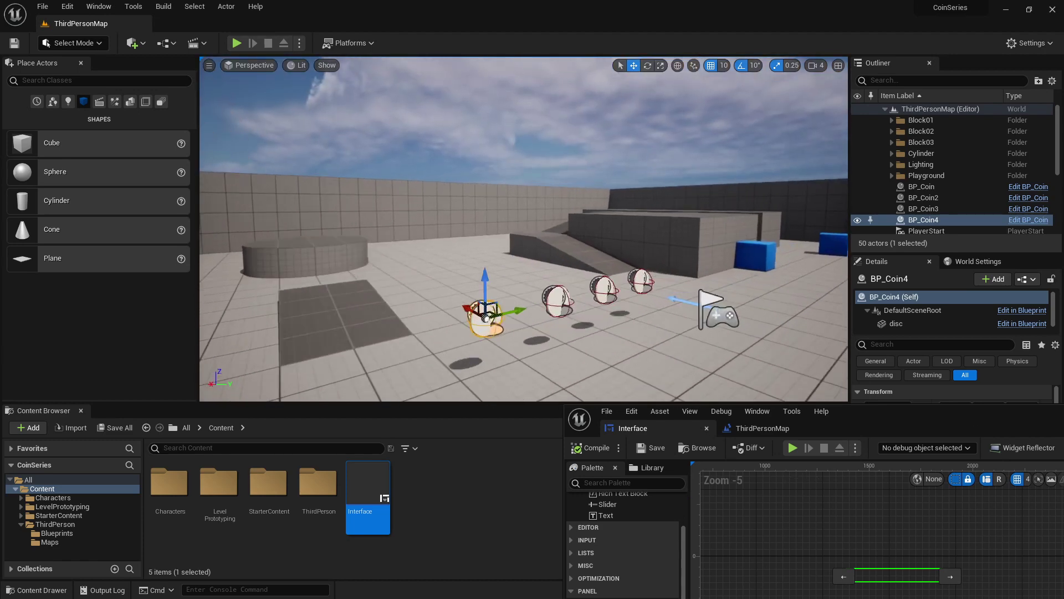
- Fly the viewport camera up close to the row of four BP_Coin actors
left_click_drag(573, 231, 573, 232)
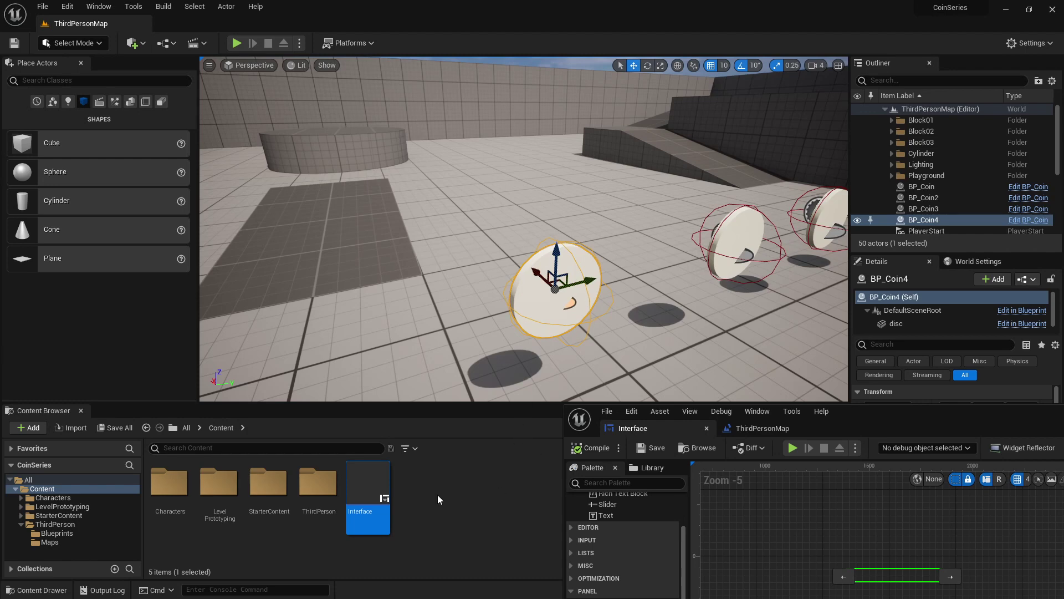
- Create a new Material asset in the Content folder named coinGlow
right_click(428, 484)
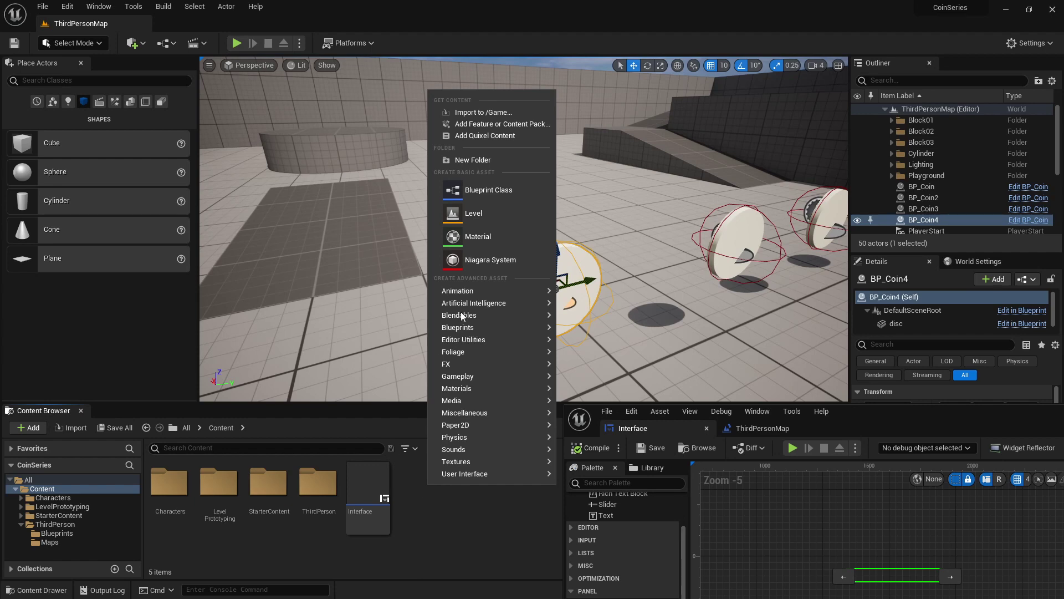
left_click(474, 238)
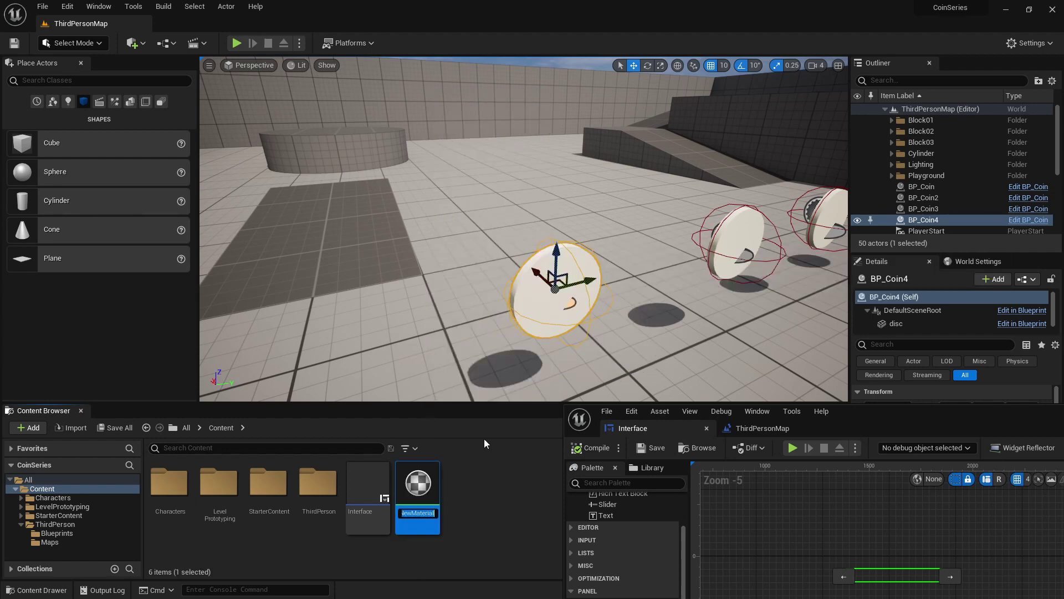
type("coinGlow")
key("Return")
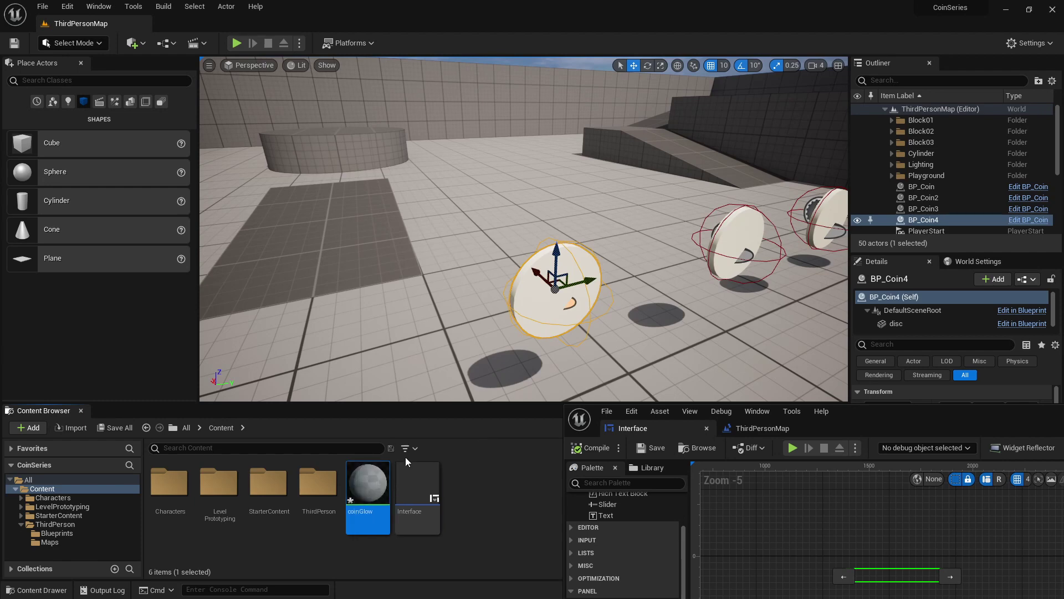
- Open coinGlow and place a single black Constant3Vector (0,0,0) node beside Base Color
double_click(364, 481)
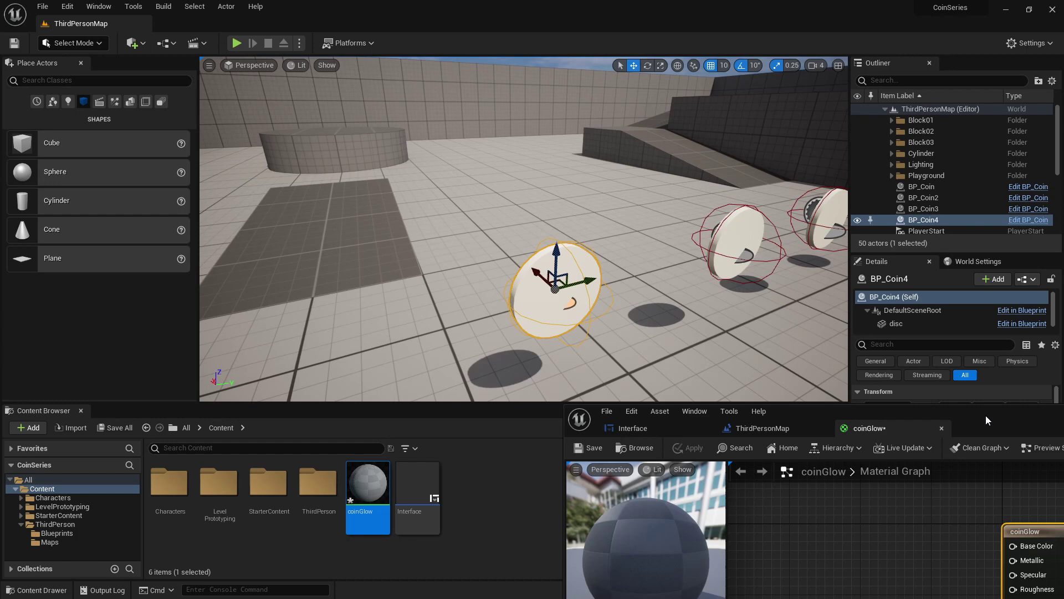
mouse_move(985, 414)
left_mouse_down()
mouse_move(583, 129)
mouse_move(620, 92)
left_mouse_up()
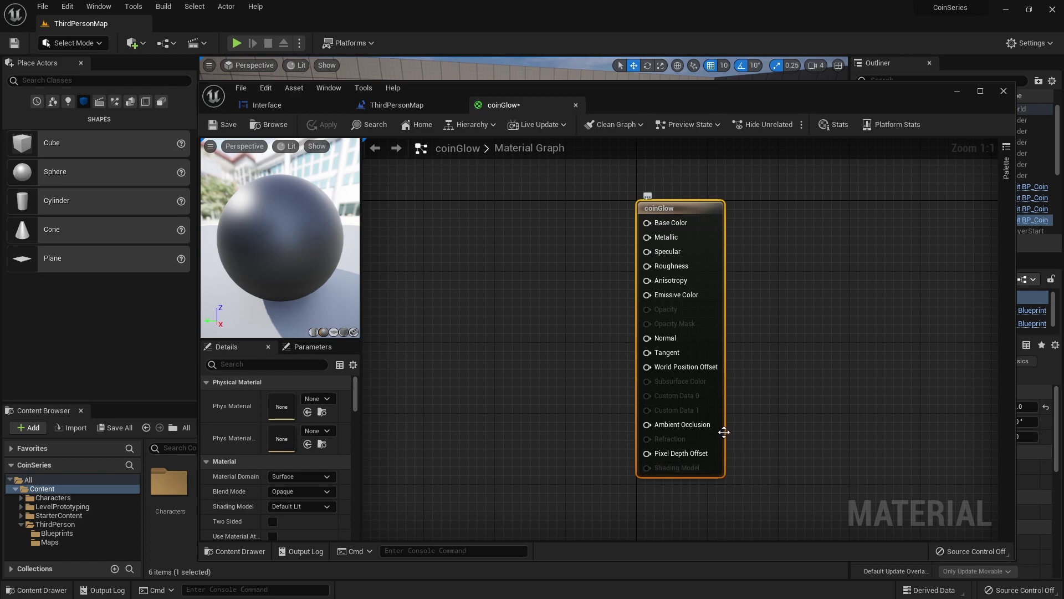
left_click(1006, 168)
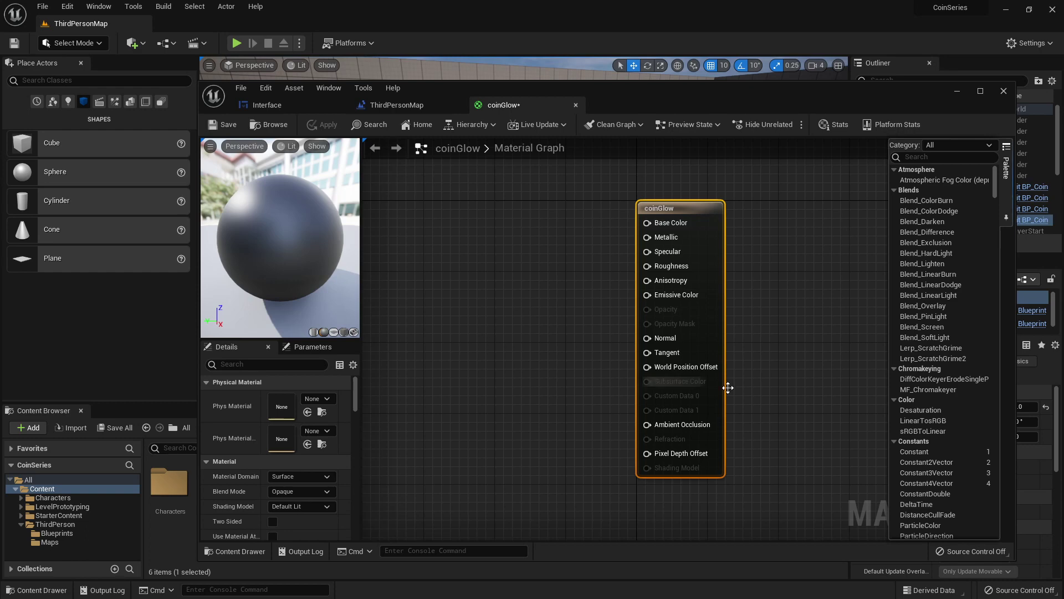
left_click_drag(919, 469, 510, 259)
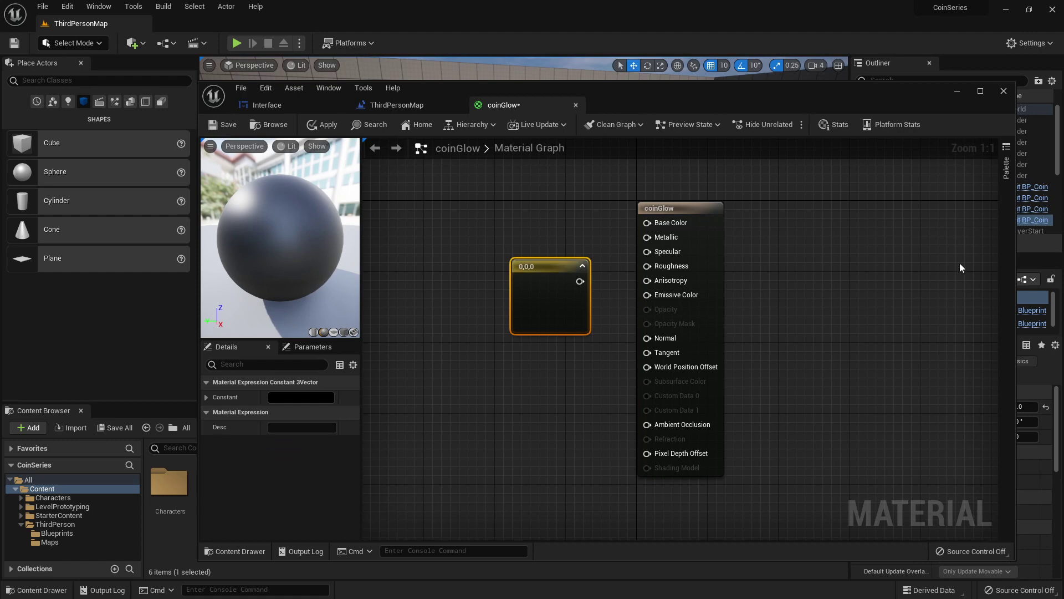
left_click(1008, 164)
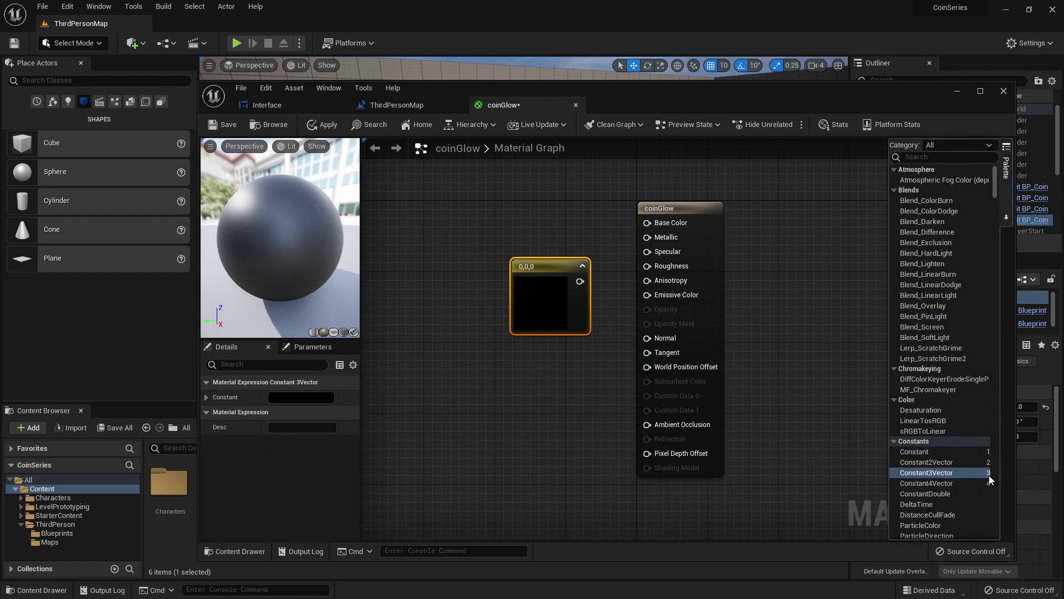
left_click(461, 252)
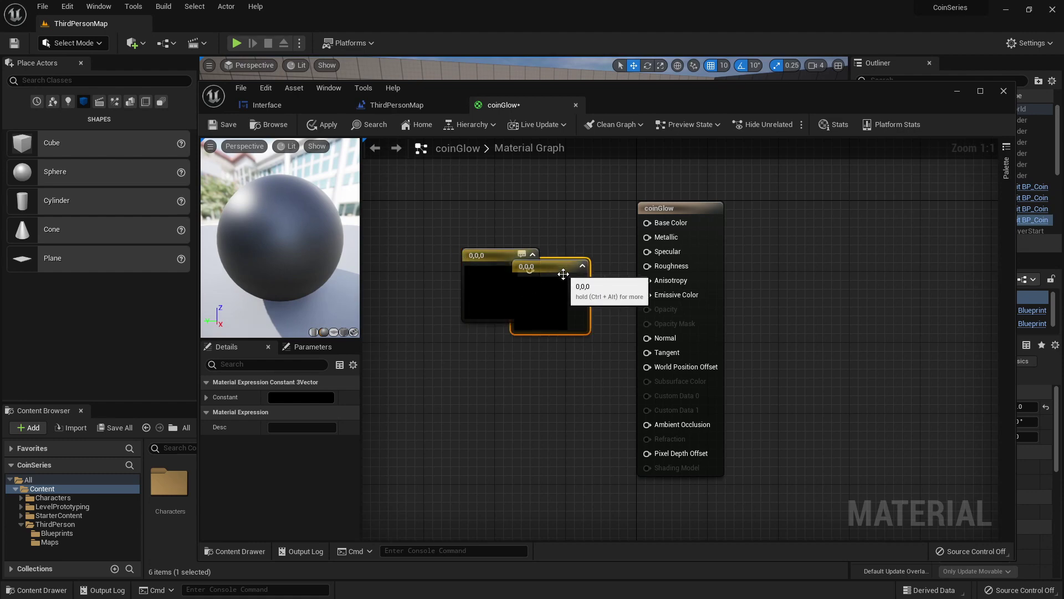
key("Delete")
left_click_drag(497, 259, 649, 228)
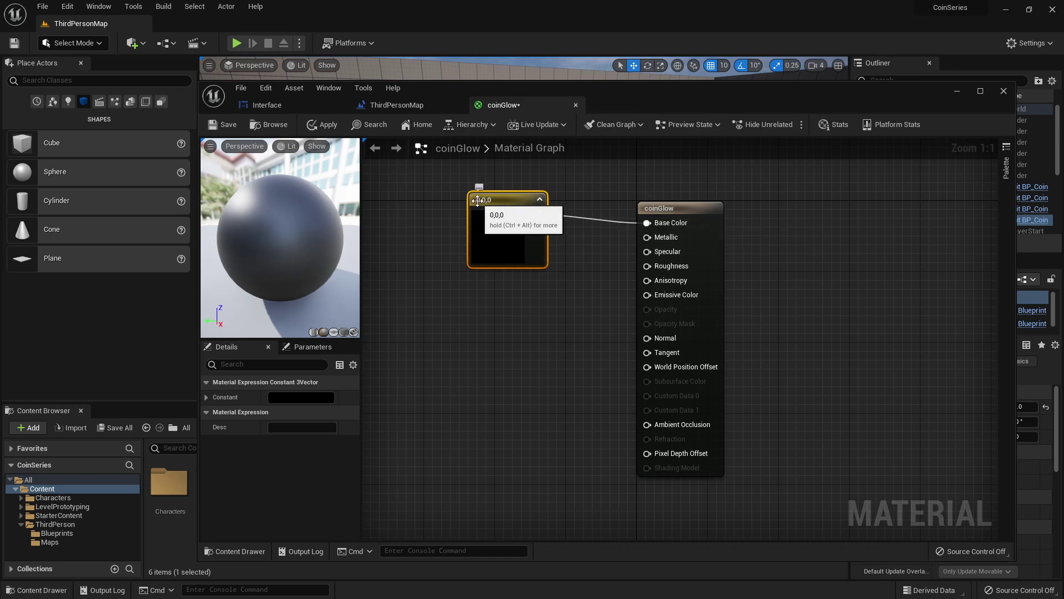
- Set the Constant3Vector colour to yellow with R 1, G 1, B 0
double_click(513, 244)
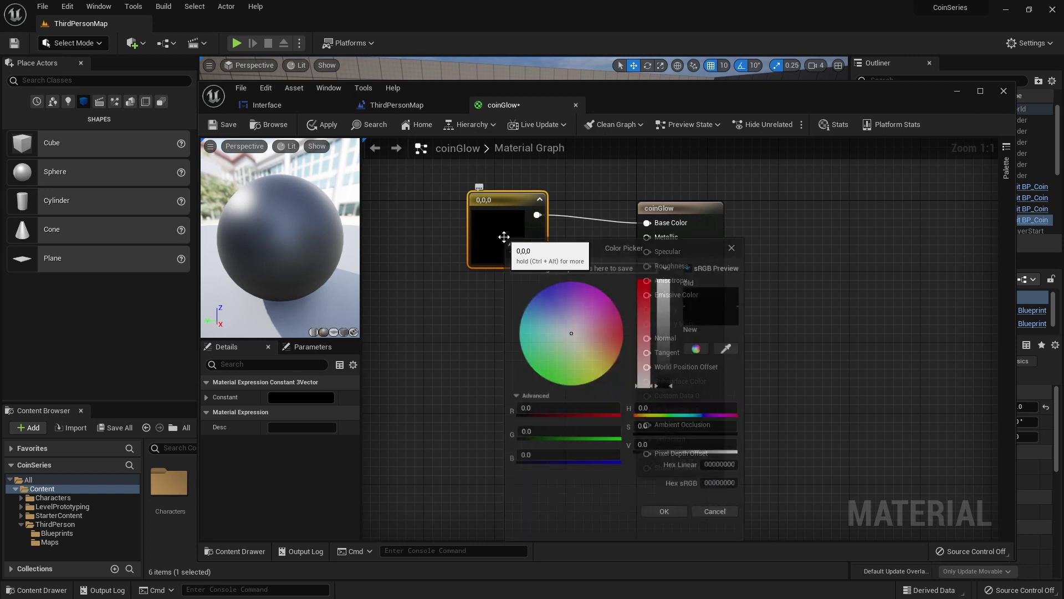
left_click(549, 411)
type("1")
key("Return")
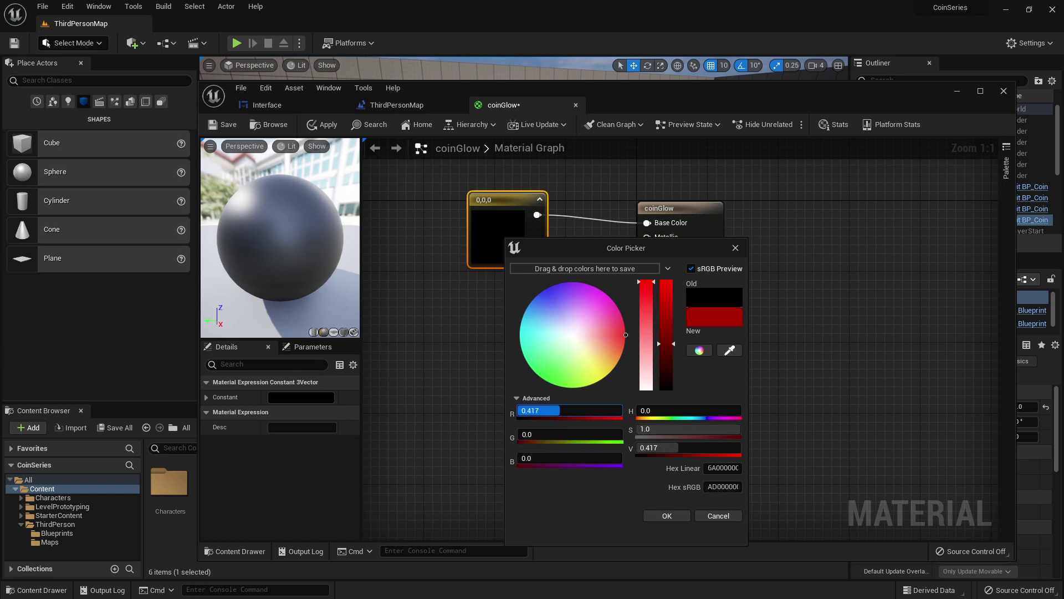
left_click(549, 435)
type("1")
key("Return")
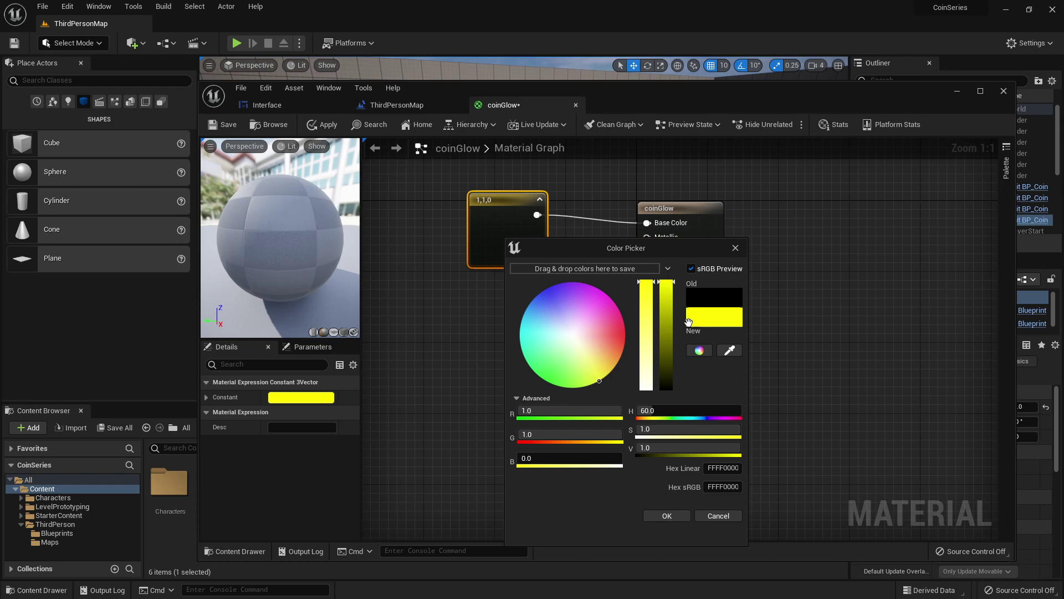
left_click_drag(652, 358, 663, 269)
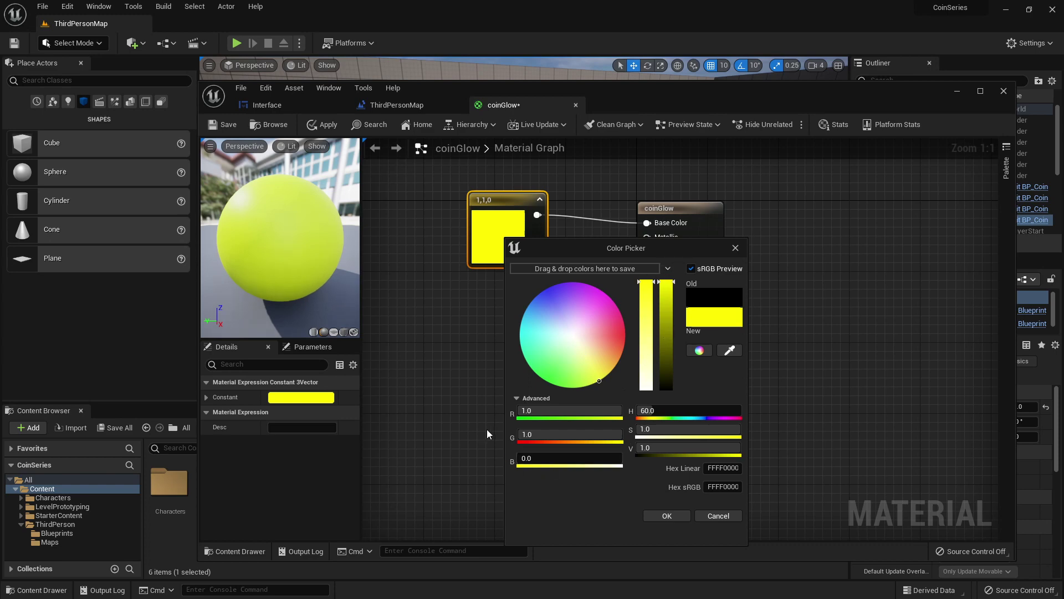
left_click(666, 516)
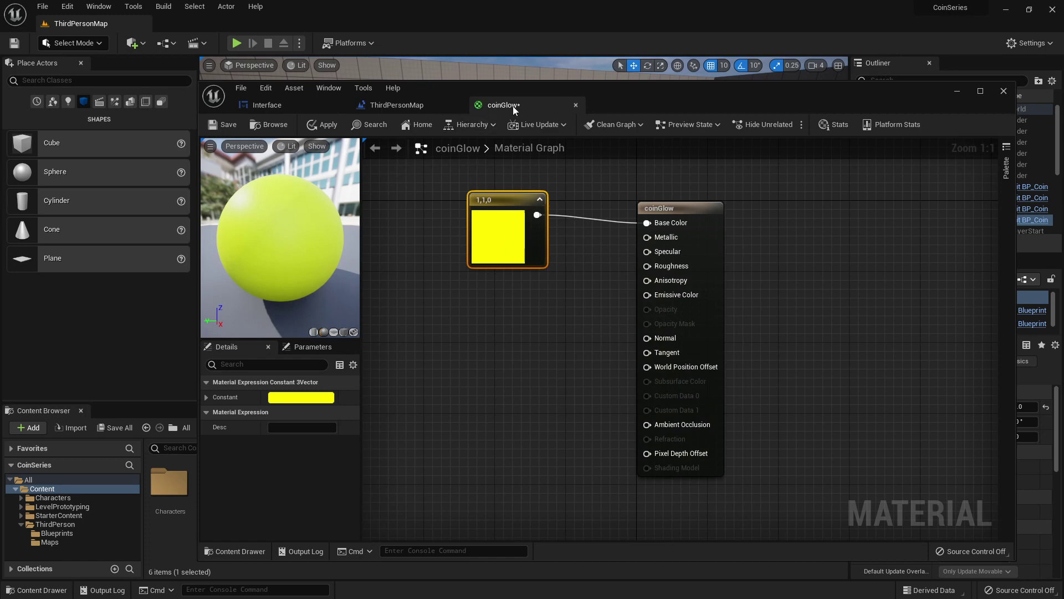
- Save the coinGlow material and move its editor window aside
left_click_drag(629, 102, 736, 285)
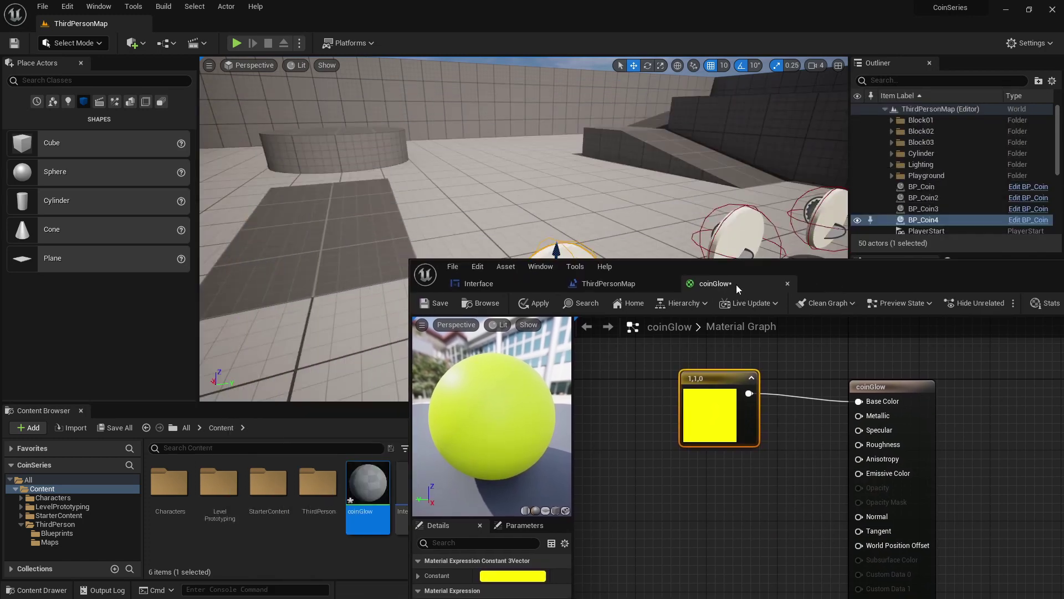
left_click(446, 305)
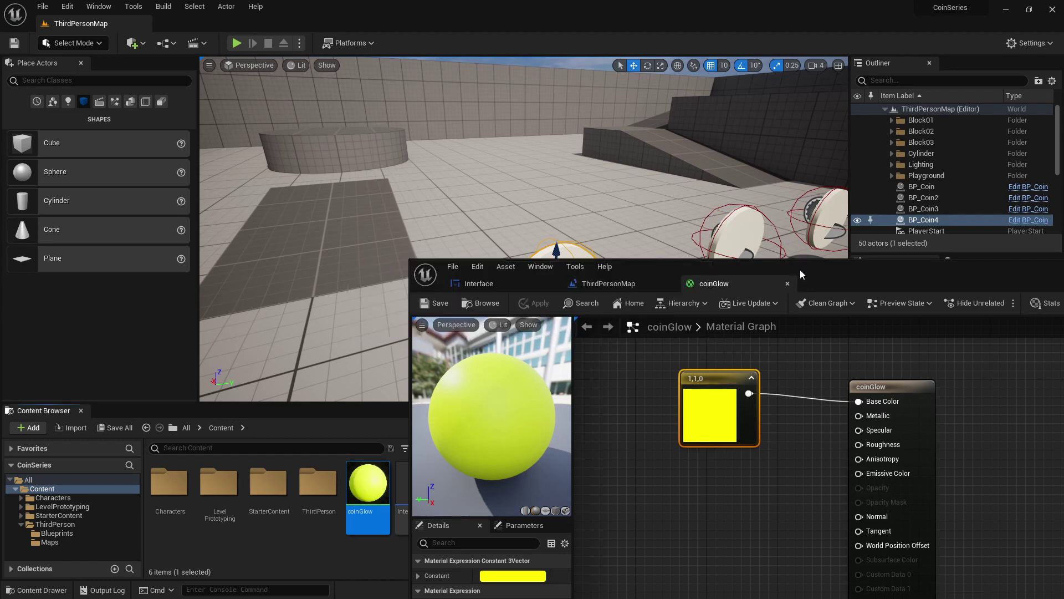
left_click_drag(800, 269, 776, 447)
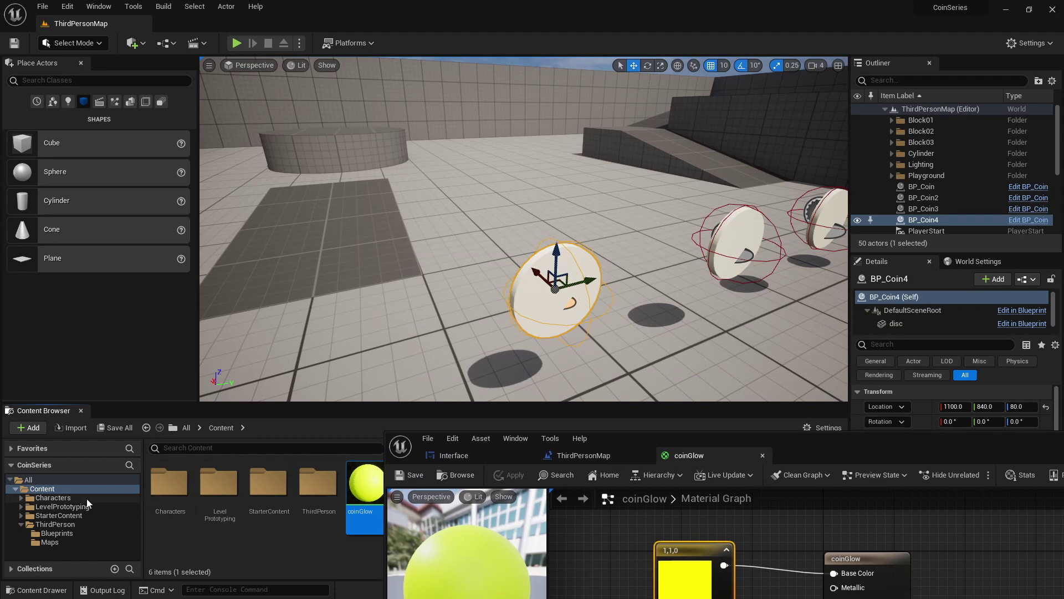
left_click_drag(633, 442, 696, 487)
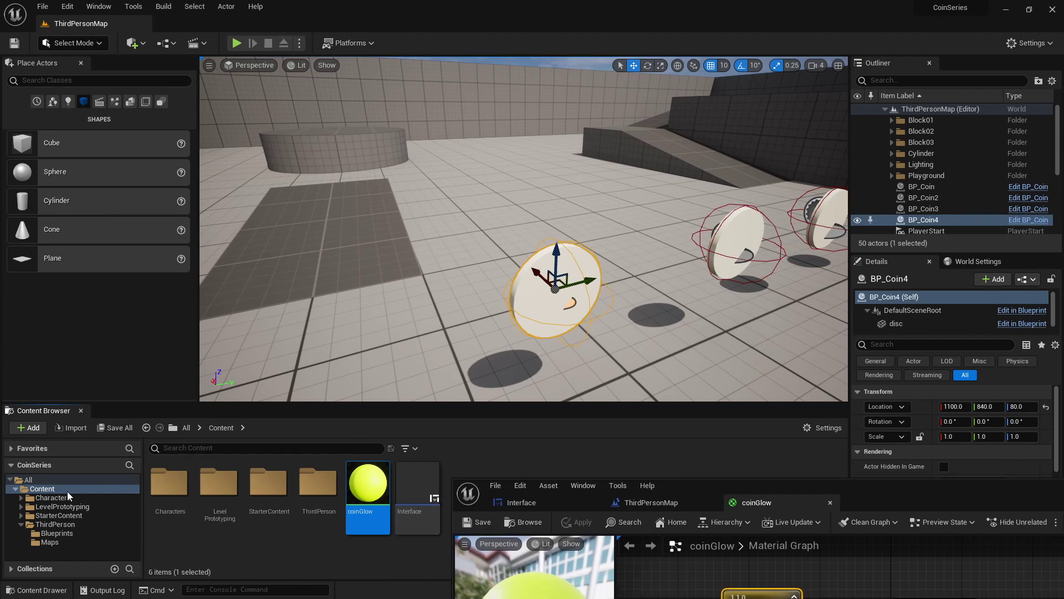
- Search all project content for 'coin' and select the BP_Coin blueprint
left_click(131, 484)
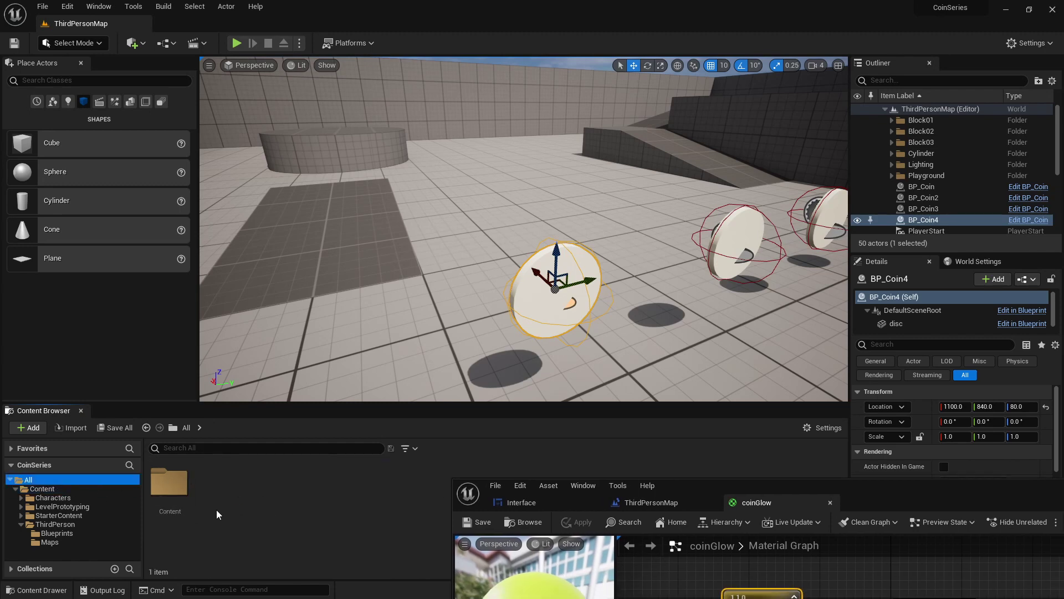
left_click(225, 448)
type("coin")
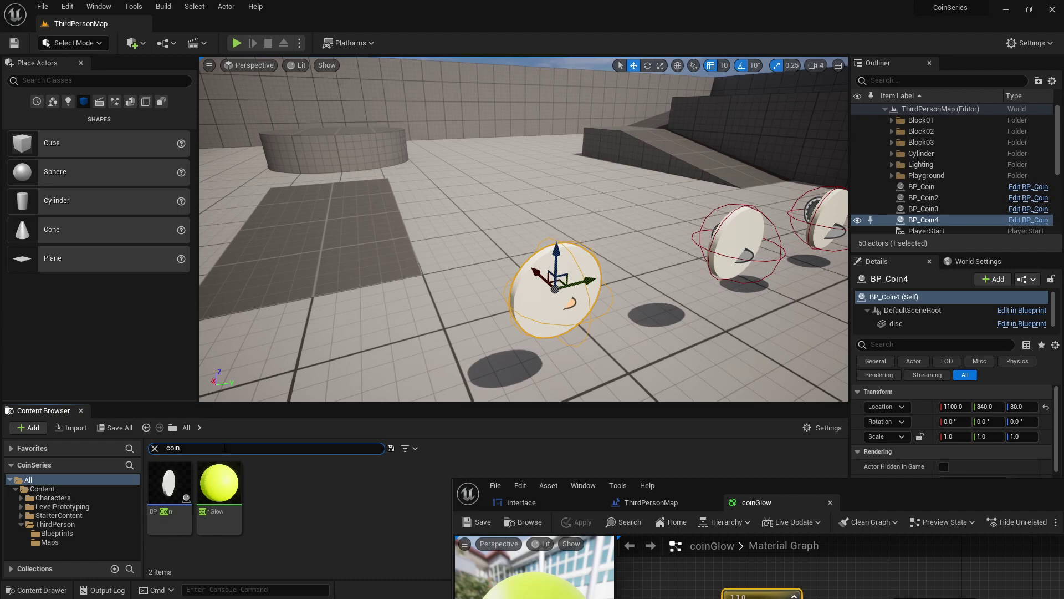
left_click(165, 491)
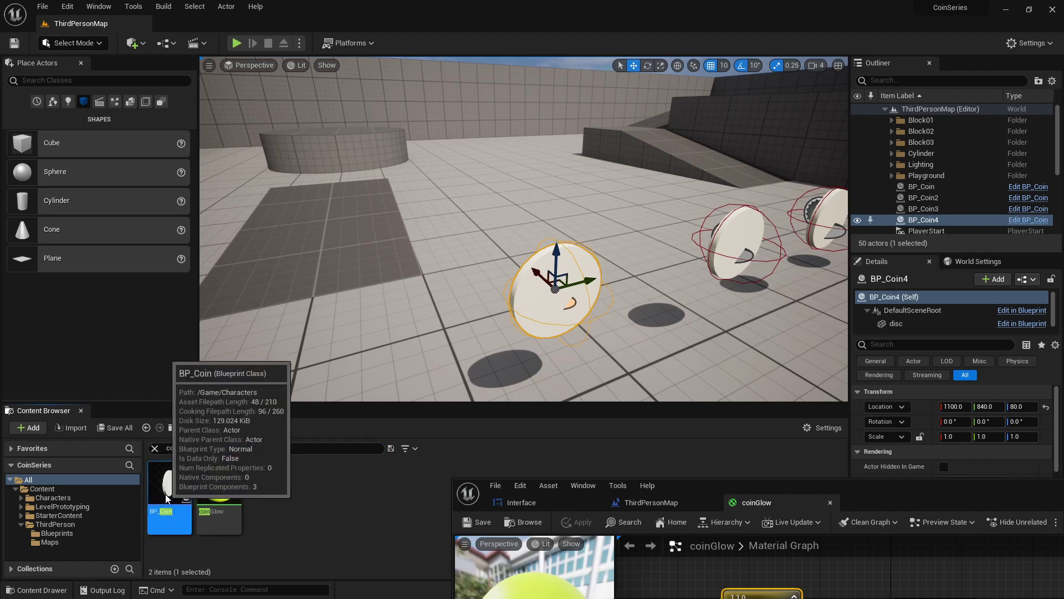
- Assign coinGlow to BP_Coin's disc Element 0 material and compile the blueprint
double_click(165, 494)
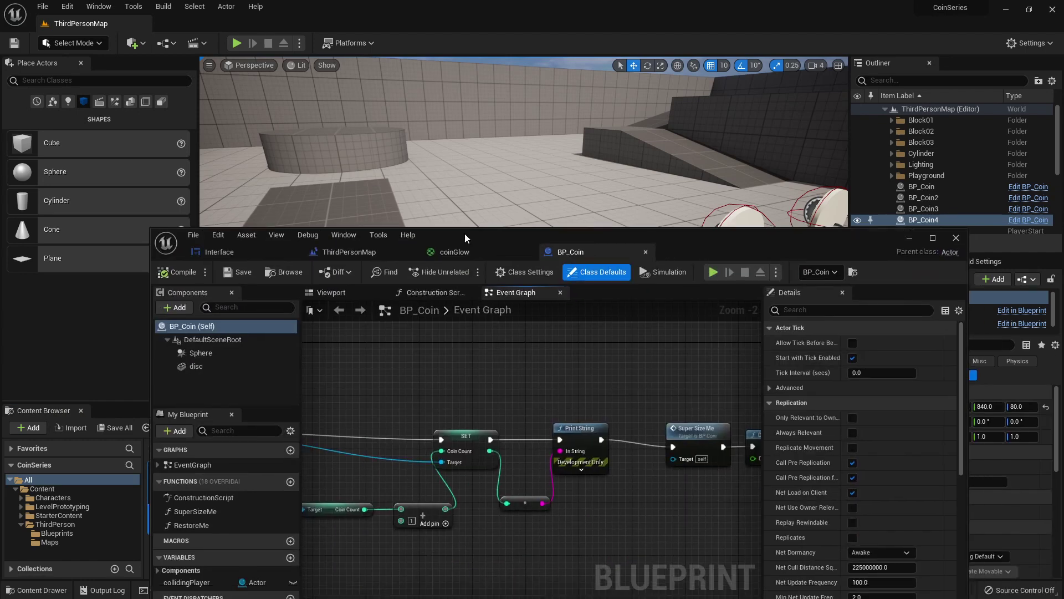
left_click_drag(464, 233, 478, 119)
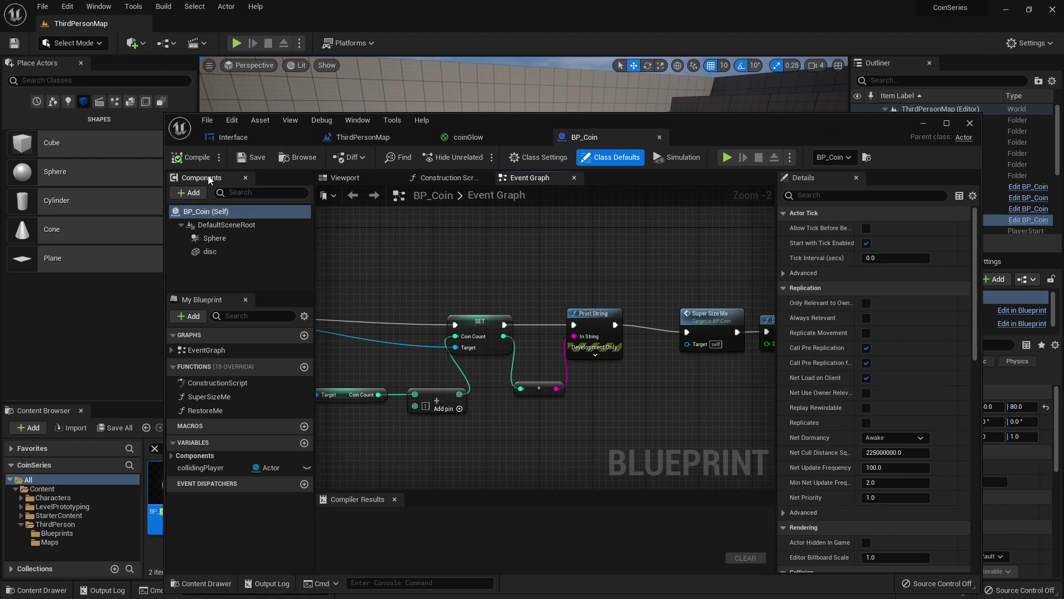
left_click(332, 181)
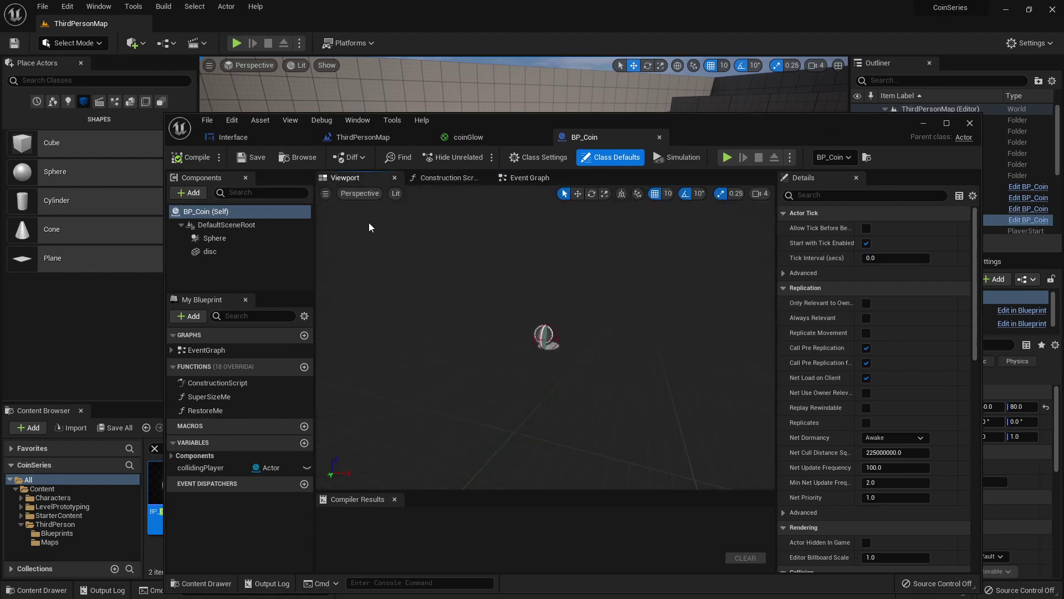
left_click(211, 251)
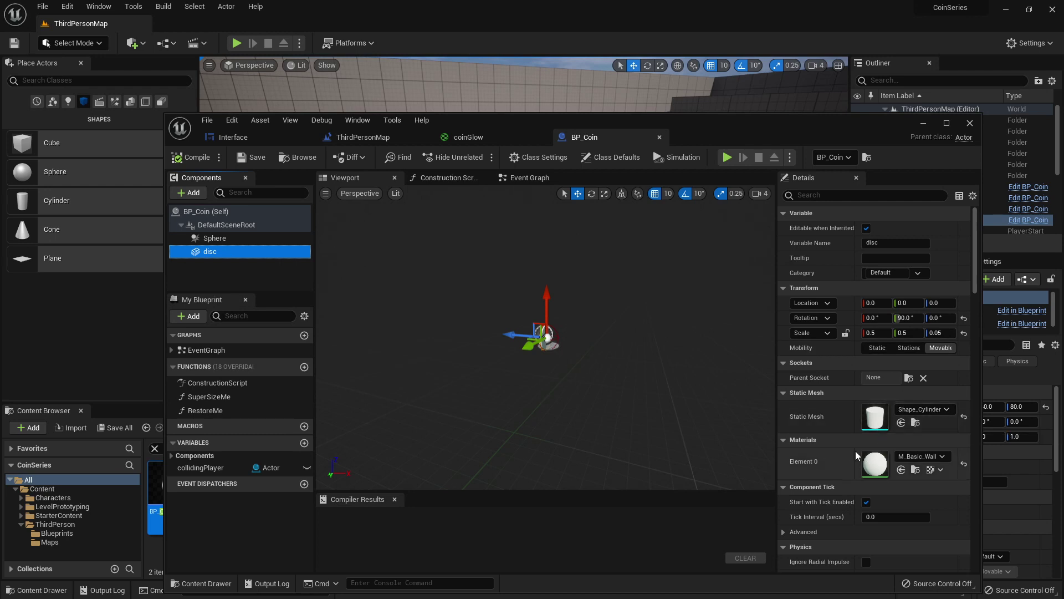
left_click(921, 458)
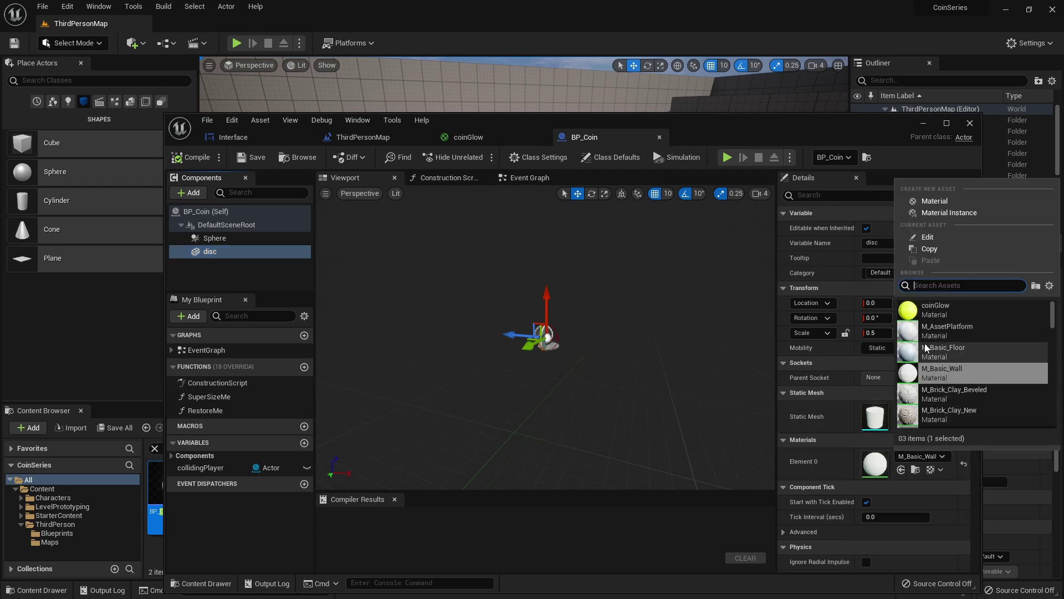
left_click(935, 308)
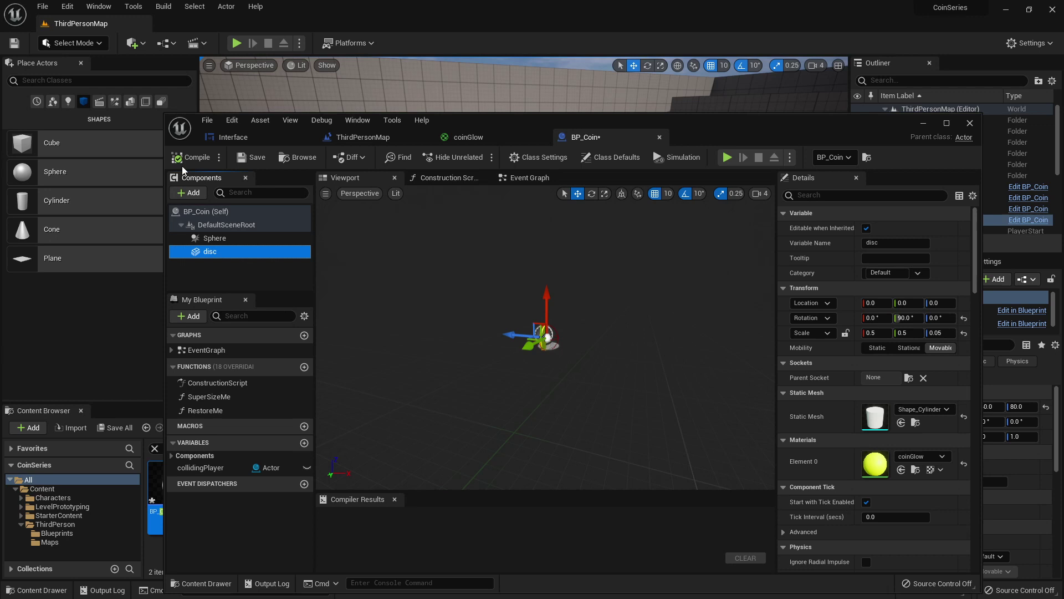
left_click(197, 158)
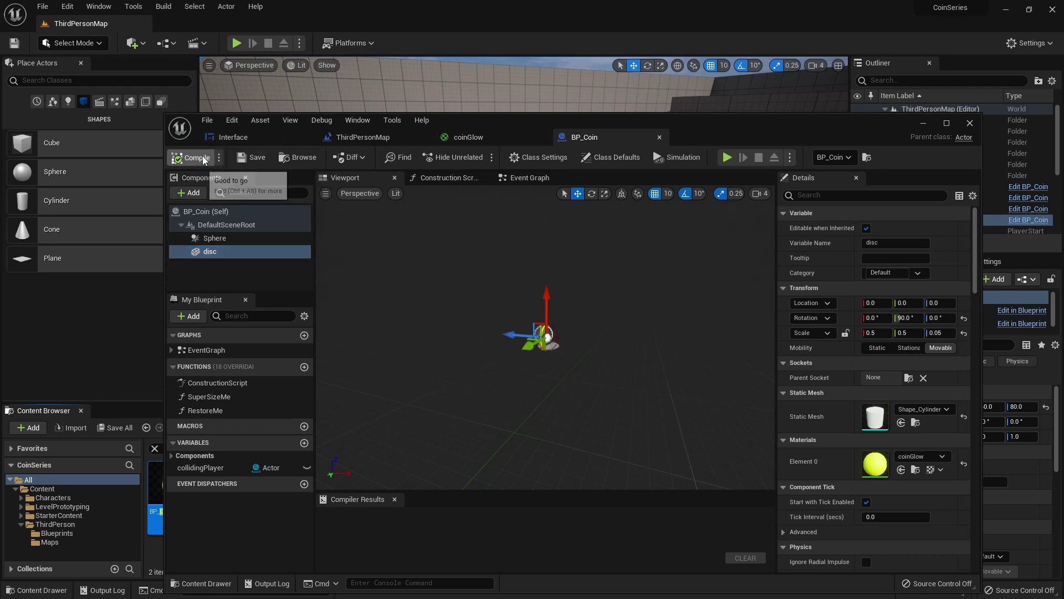
left_click_drag(627, 122, 707, 374)
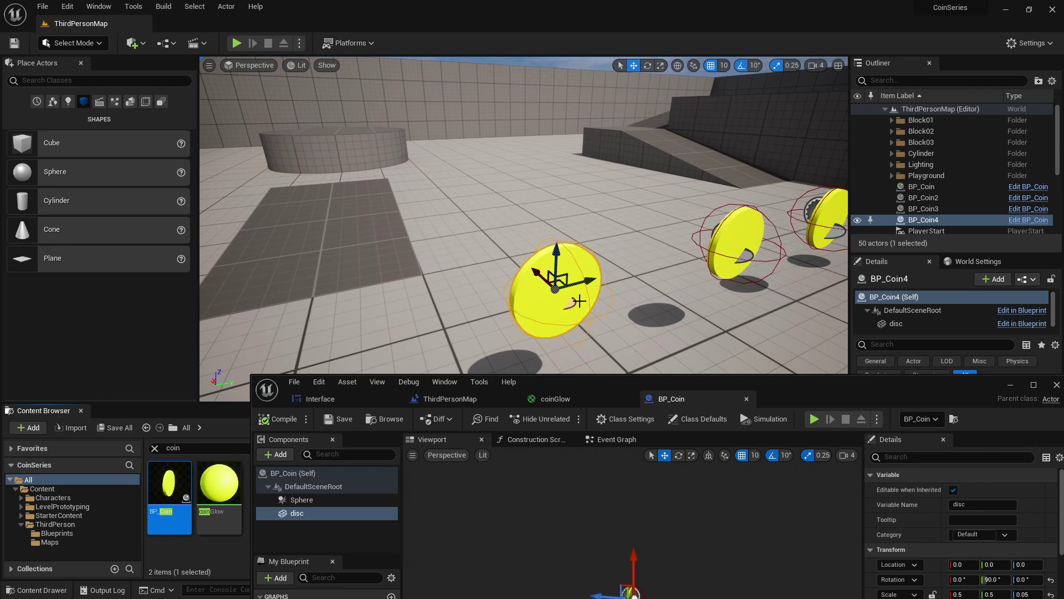
- Return to the coinGlow graph and enlarge its editor to fill most of the screen
left_click(556, 400)
left_click_drag(679, 386, 625, 101)
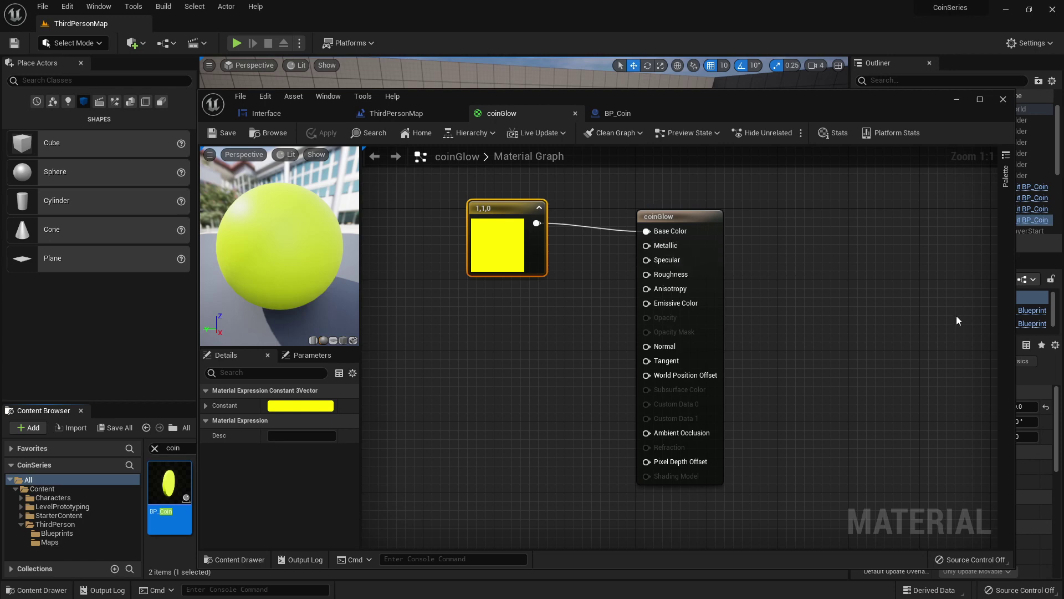
left_click(1006, 176)
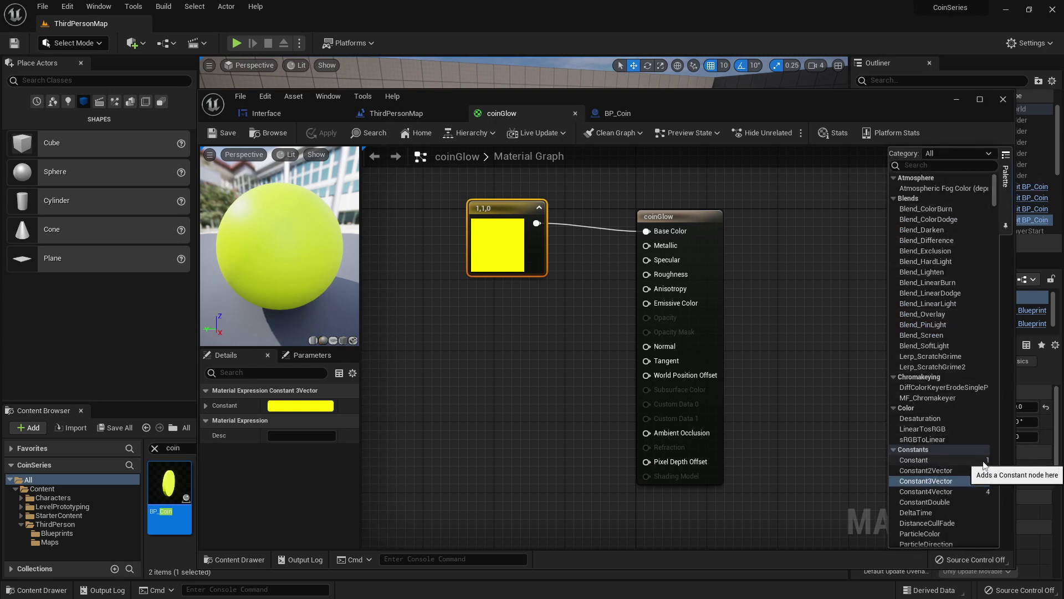
left_click(511, 310)
left_click_drag(532, 332, 646, 245)
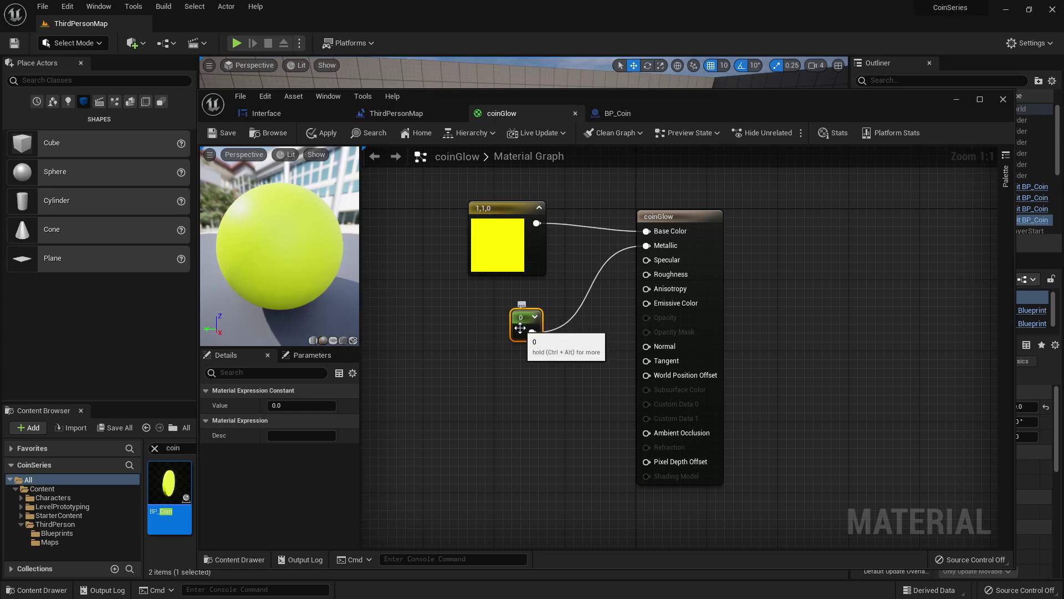
left_click(288, 404)
type("100")
key("Tab")
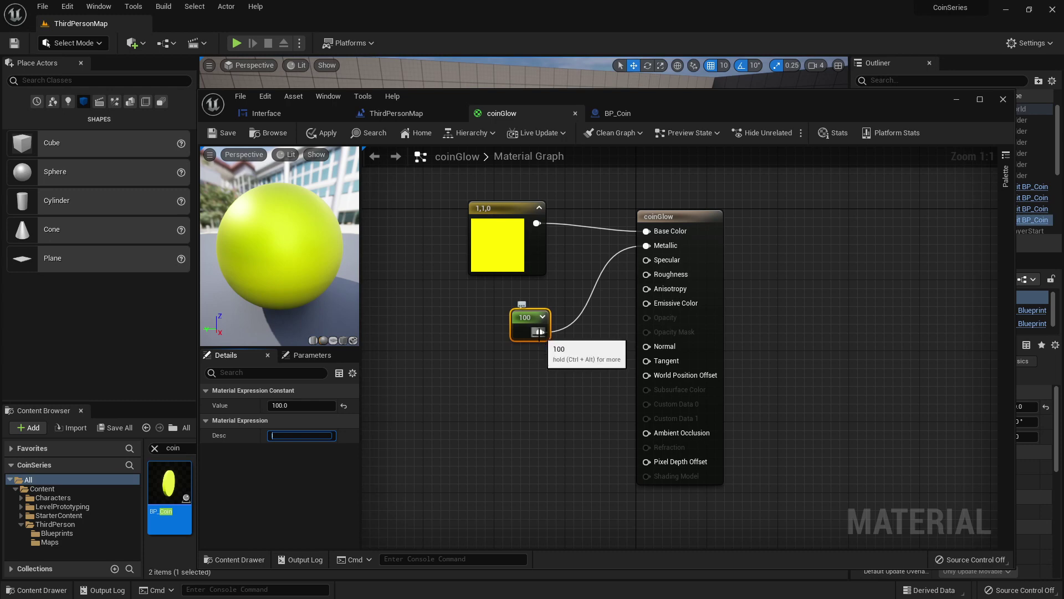
left_click(529, 360)
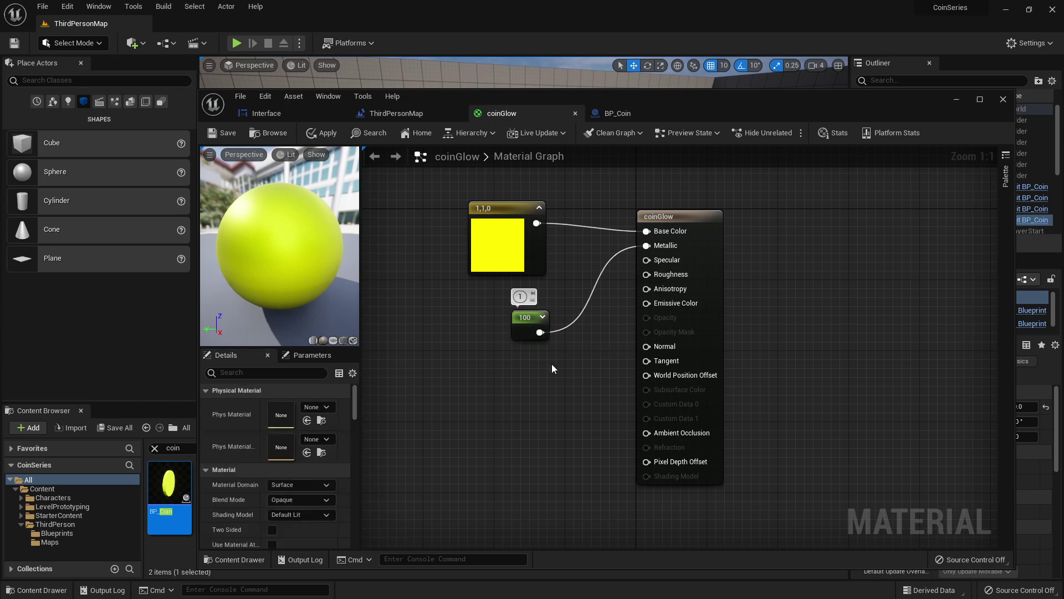
mouse_move(522, 314)
left_mouse_down()
mouse_move(508, 360)
mouse_move(506, 302)
left_mouse_up()
key("ctrl+z")
key("ctrl+z")
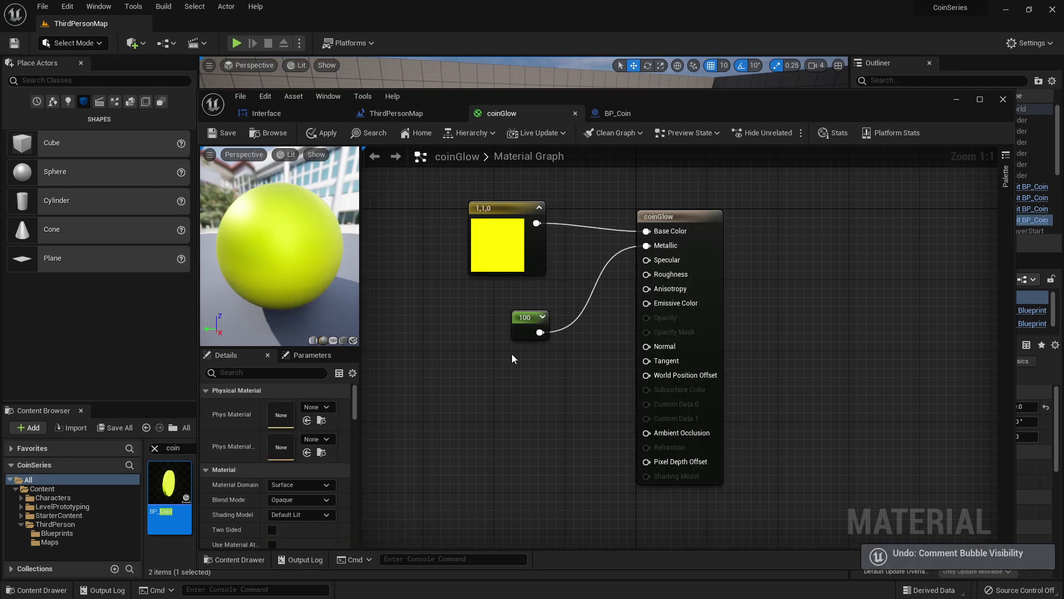
left_click_drag(533, 335, 508, 314)
left_click(504, 359)
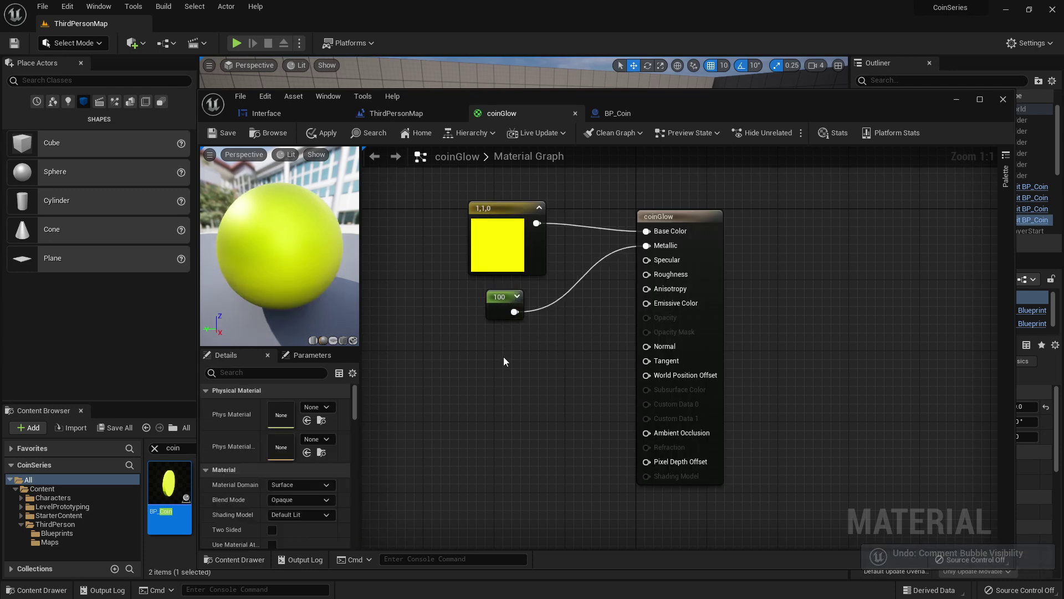
left_click(504, 359)
left_click_drag(514, 364, 646, 260)
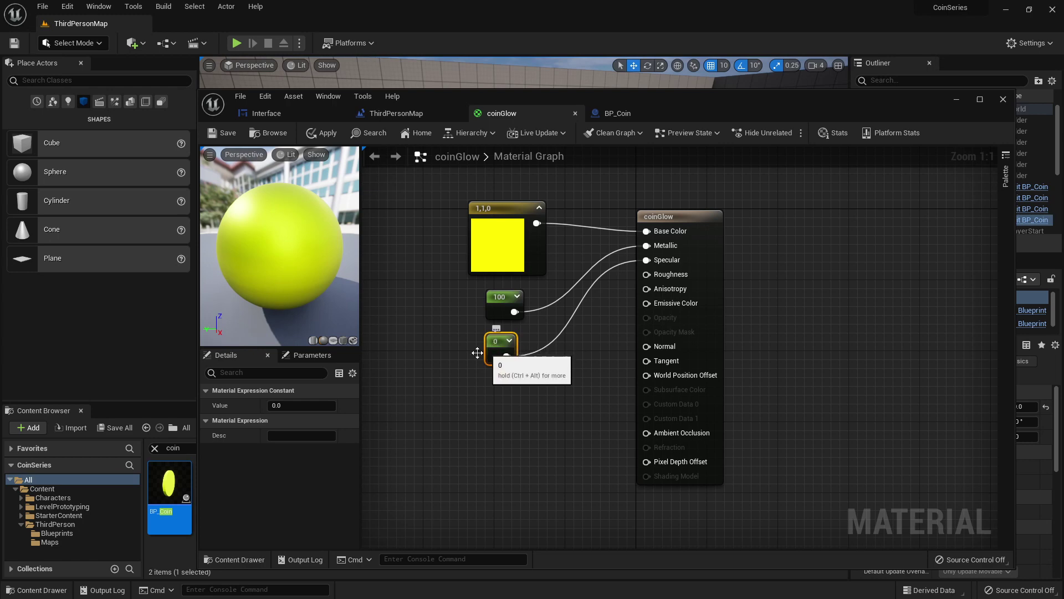
left_click(303, 404)
type("100")
key("Tab")
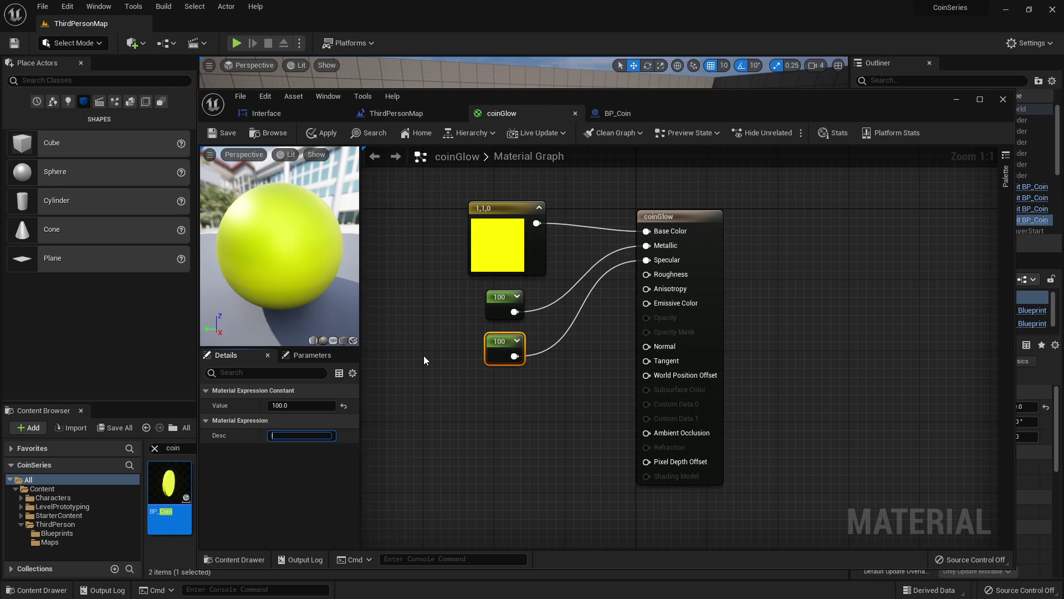
left_click(438, 348)
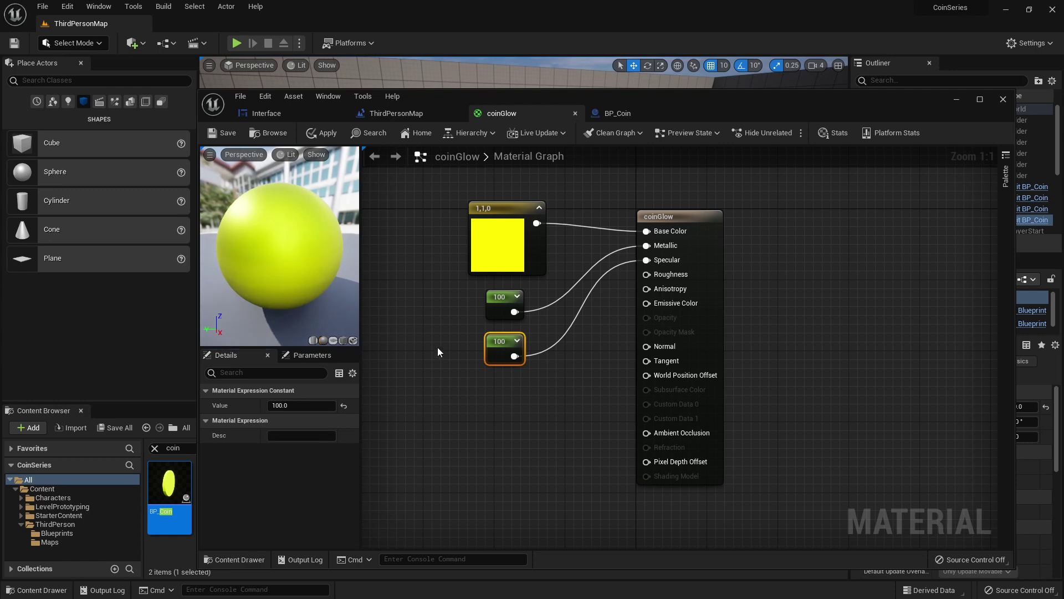
left_click(505, 306)
key("Delete")
left_click(503, 340)
key("Delete")
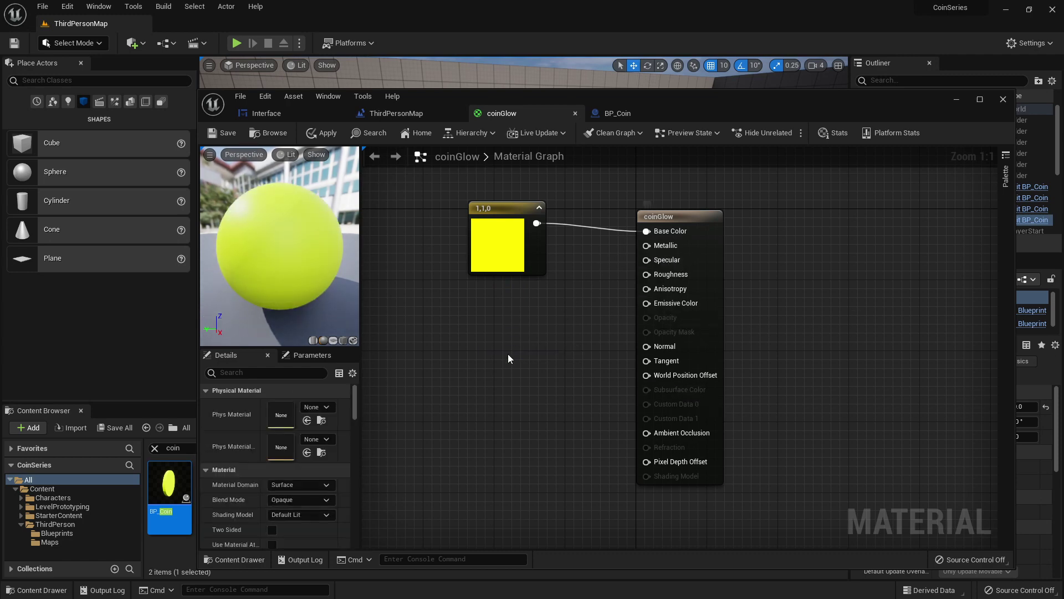
- Wire a Constant of 100 into Emissive Color and save coinGlow
left_click(513, 329)
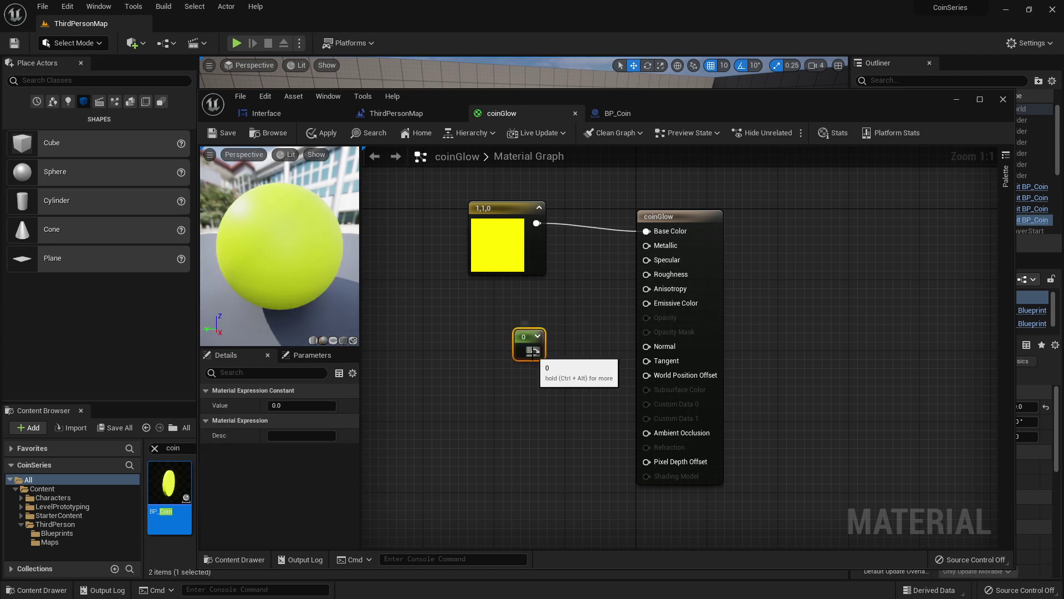
left_click_drag(535, 352, 646, 303)
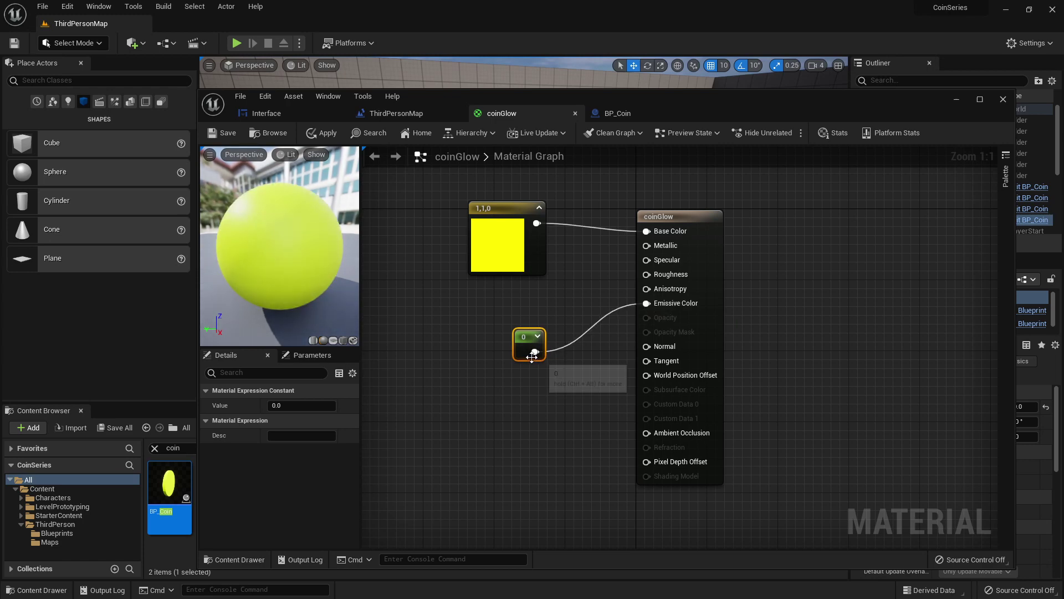
left_click(298, 404)
type("50")
key("Tab")
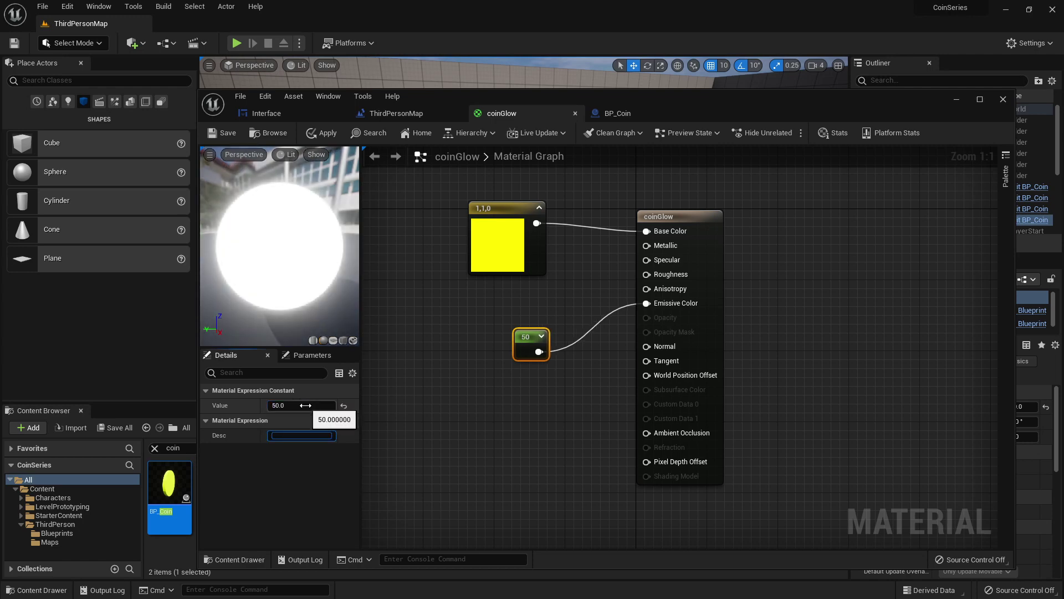
left_click(305, 406)
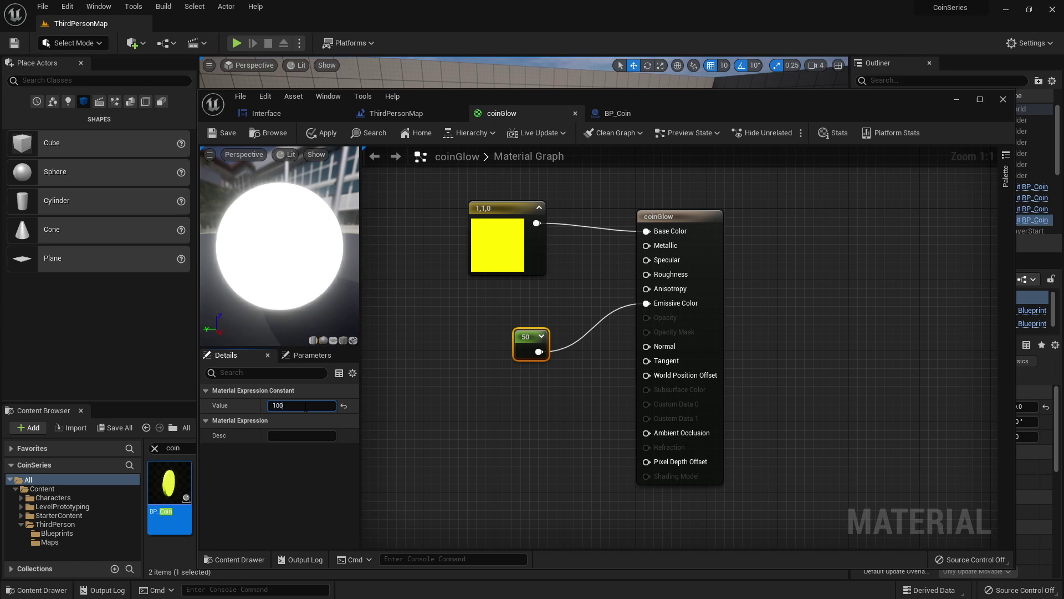
key("Tab")
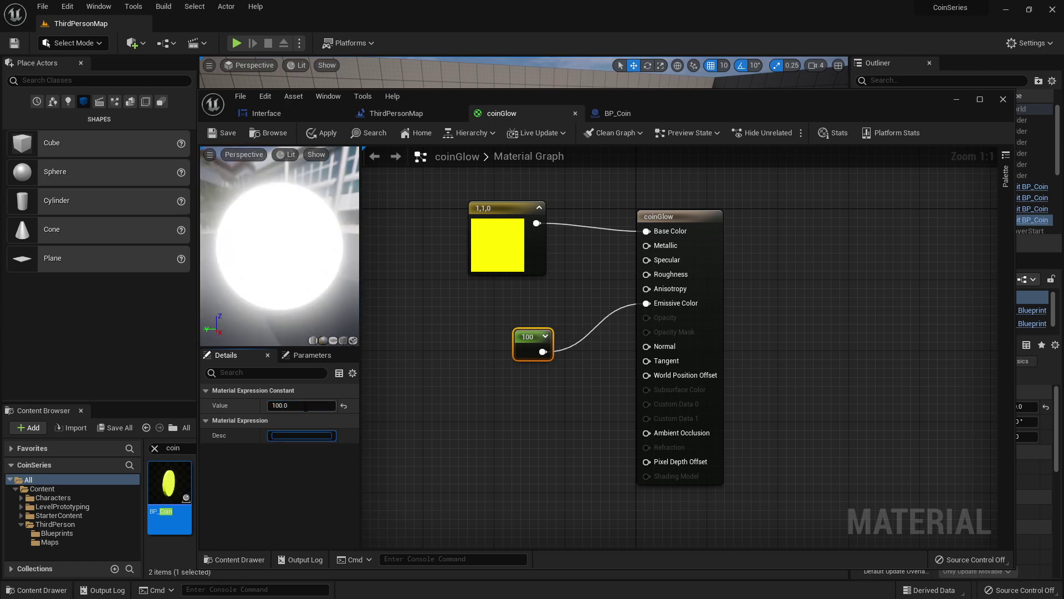
left_click_drag(534, 346, 497, 333)
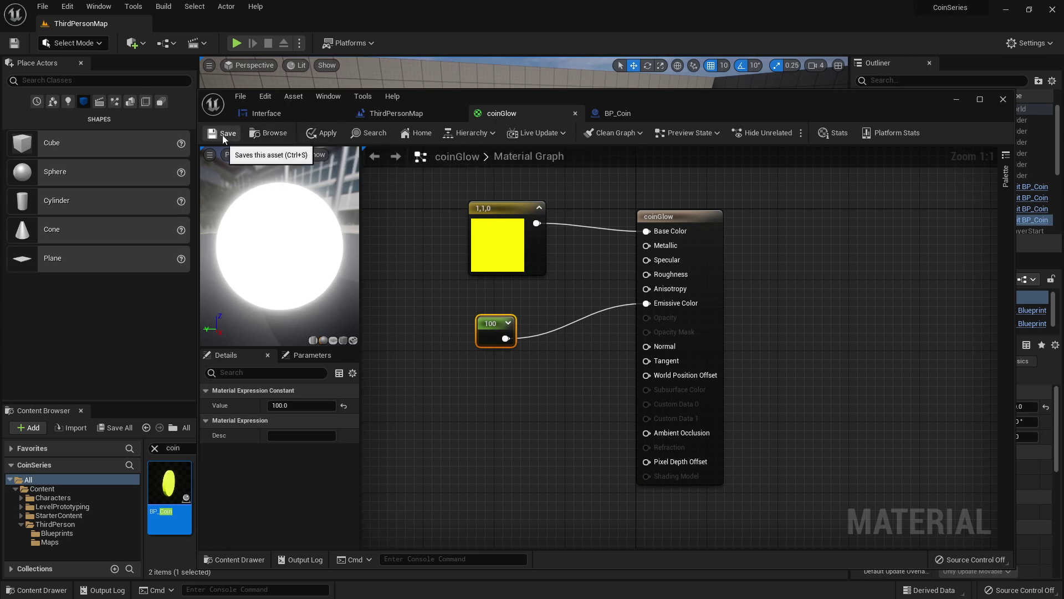
key("ctrl+s")
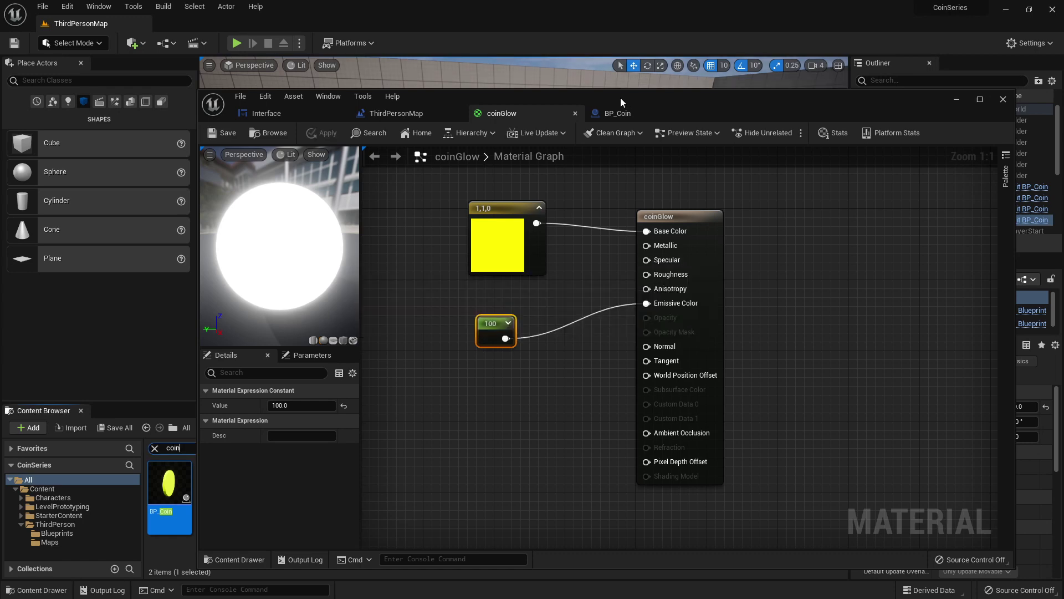
- Add a Multiply node taking yellow as A and 100 as B, then save coinGlow
left_click_drag(621, 98, 646, 117)
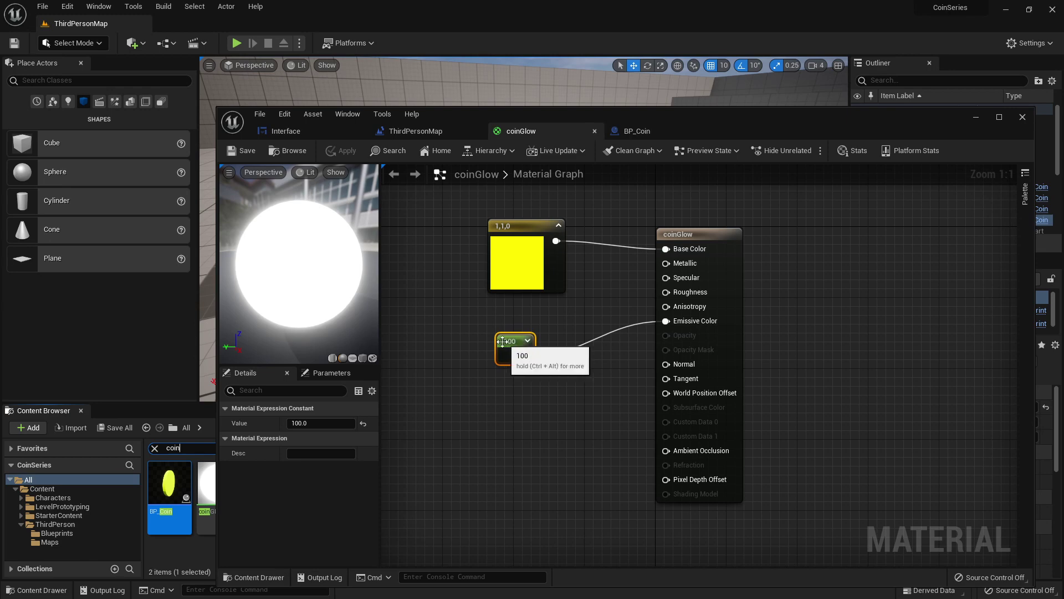
left_click_drag(502, 341, 502, 376)
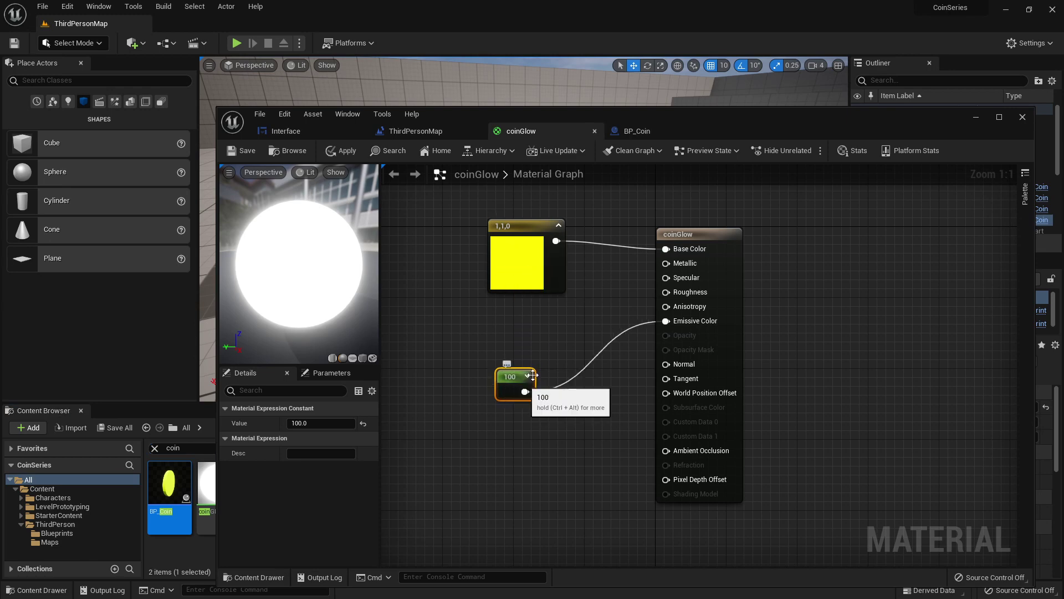
right_click(576, 328)
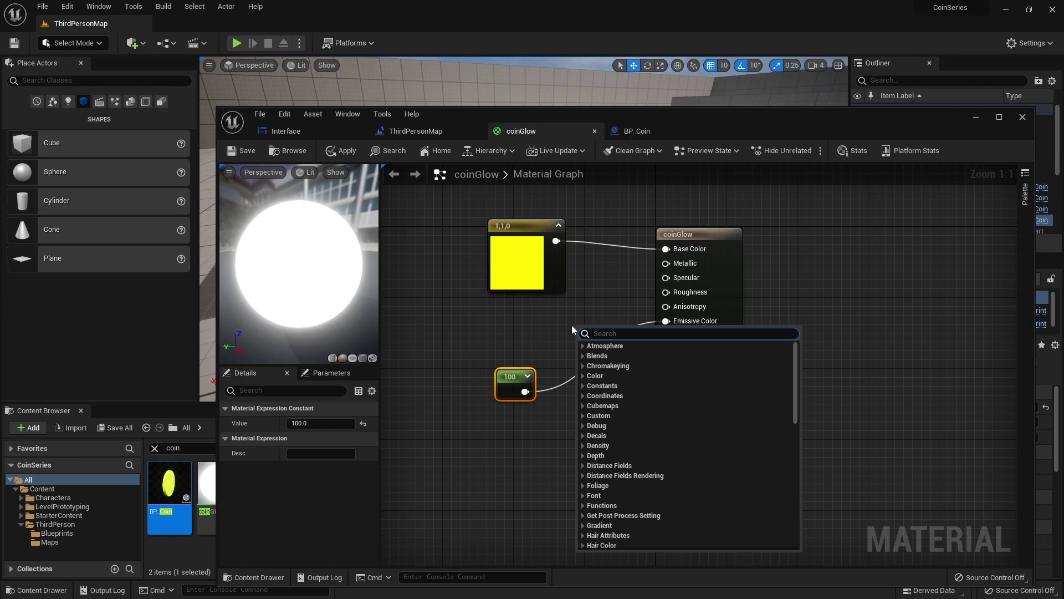
type("multip")
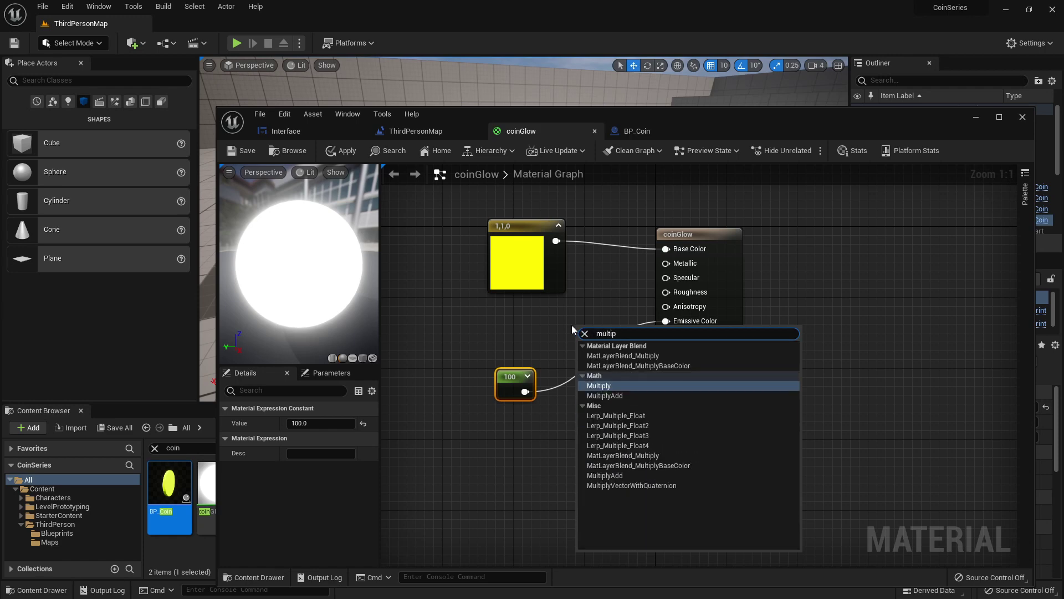
left_click(609, 386)
left_click_drag(524, 392, 584, 361)
left_click_drag(557, 244, 665, 321)
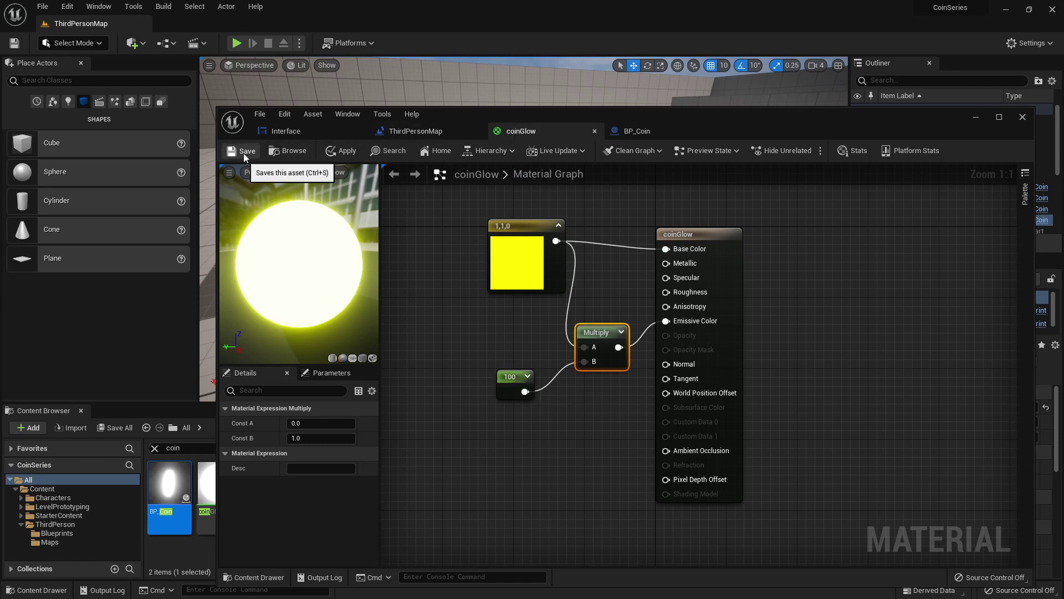
key("ctrl+s")
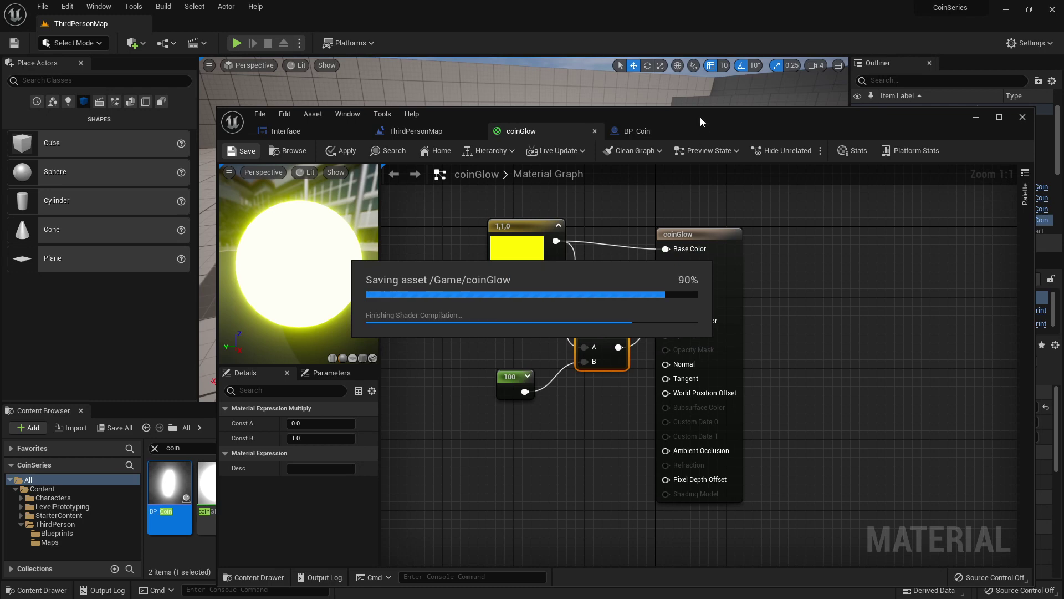
- Move the rightmost coin, BP_Coin2, up onto the ramp in the level
left_click_drag(700, 116, 722, 366)
right_click_drag(524, 222, 595, 235)
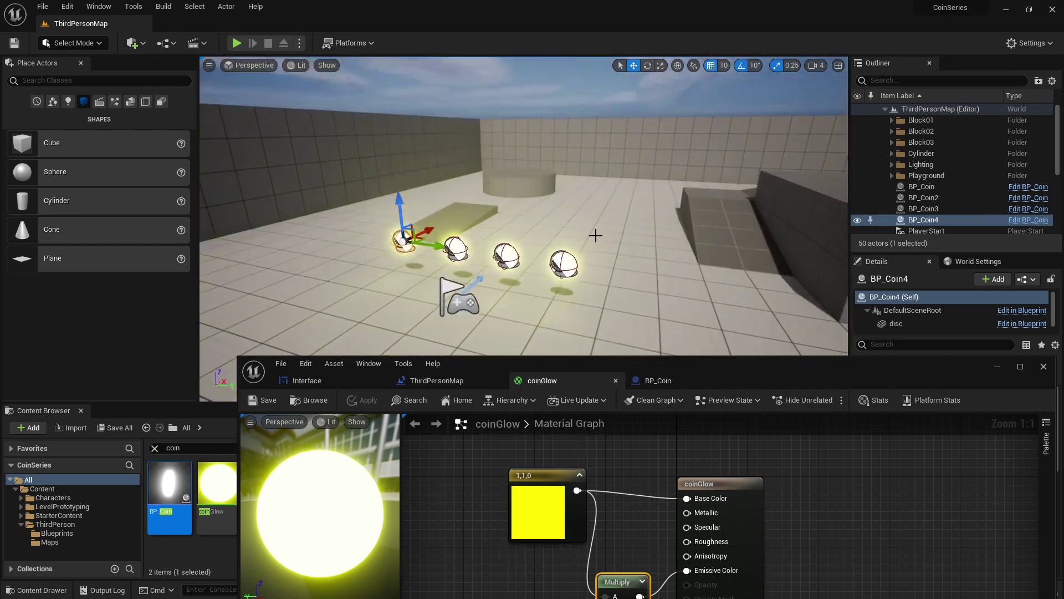
left_click(564, 270)
left_click_drag(564, 267, 733, 285)
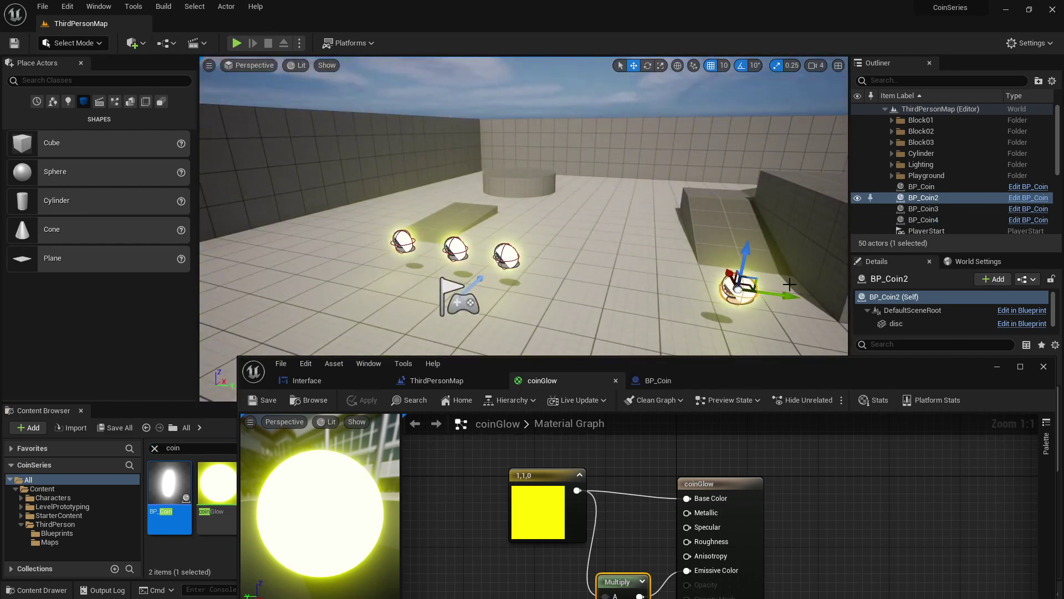
mouse_move(732, 286)
right_mouse_down()
mouse_move(745, 285)
mouse_move(715, 286)
right_mouse_up()
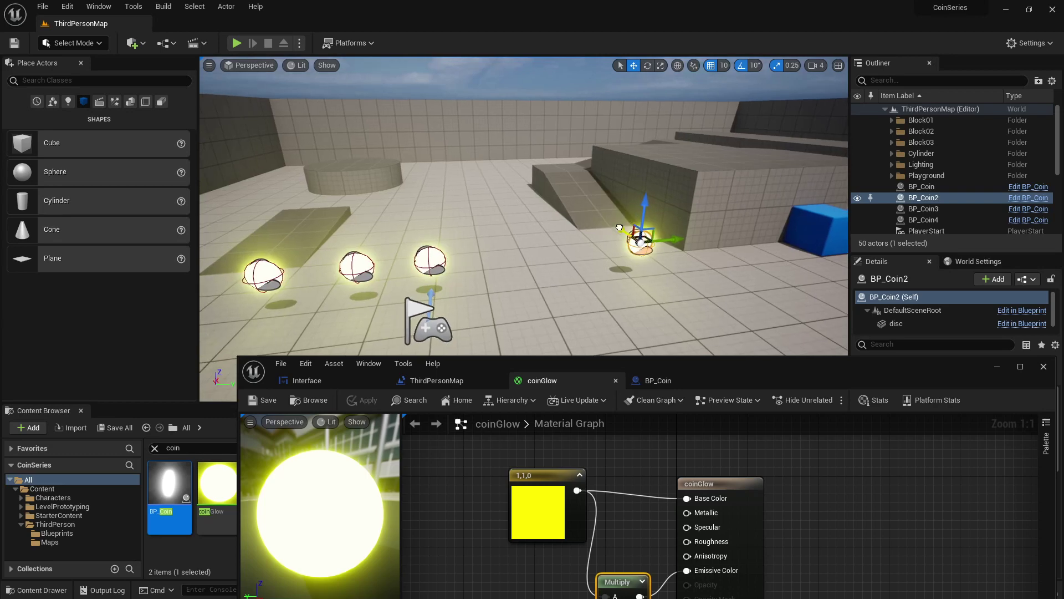
left_click_drag(632, 234, 576, 192)
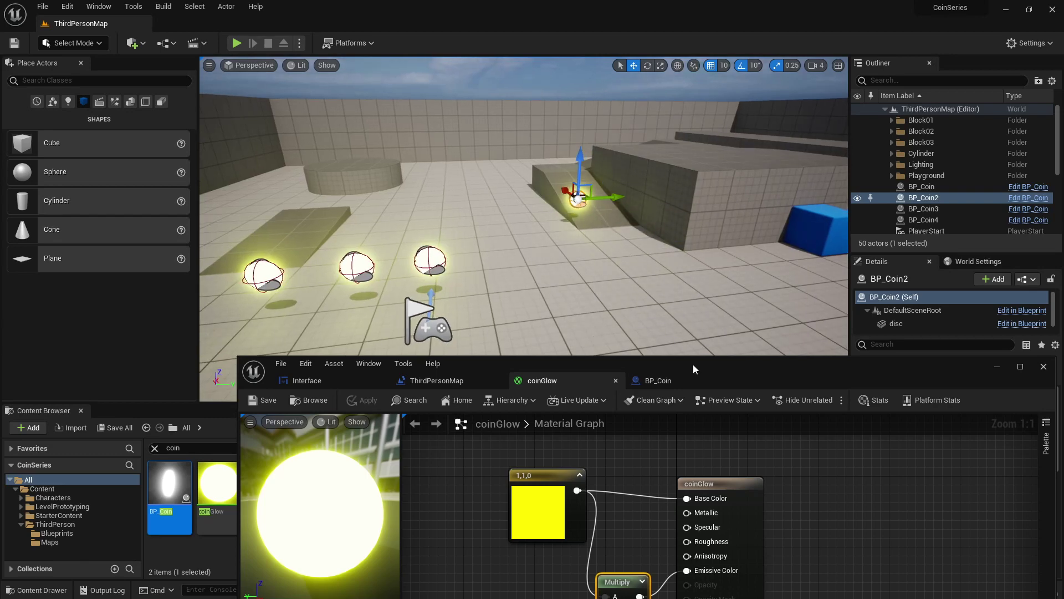
- Change the glow constant's value from 100 to 150
left_click_drag(693, 364, 632, 137)
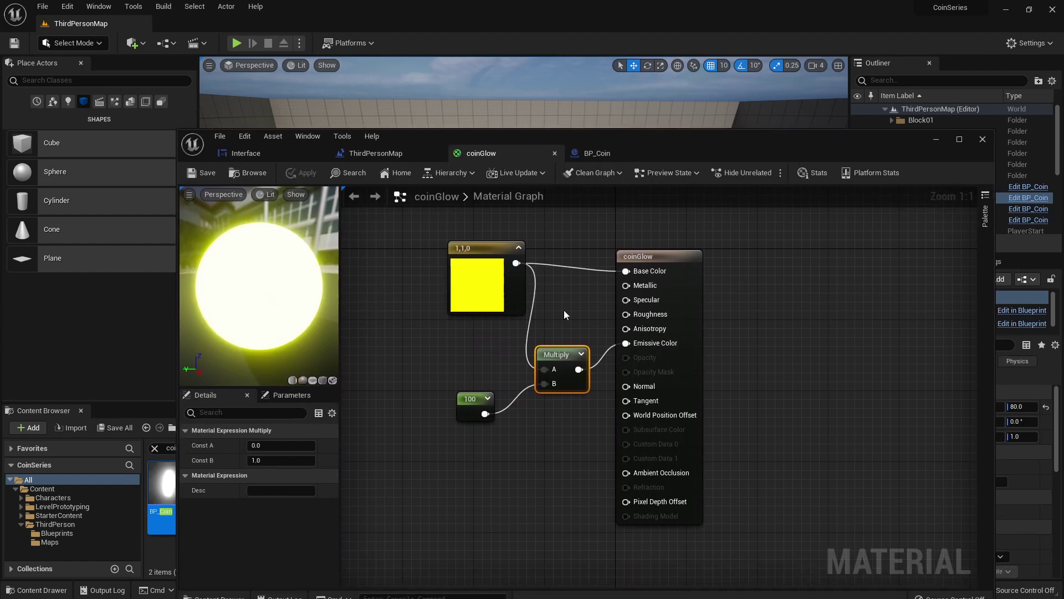
left_click(487, 394)
left_click(271, 445)
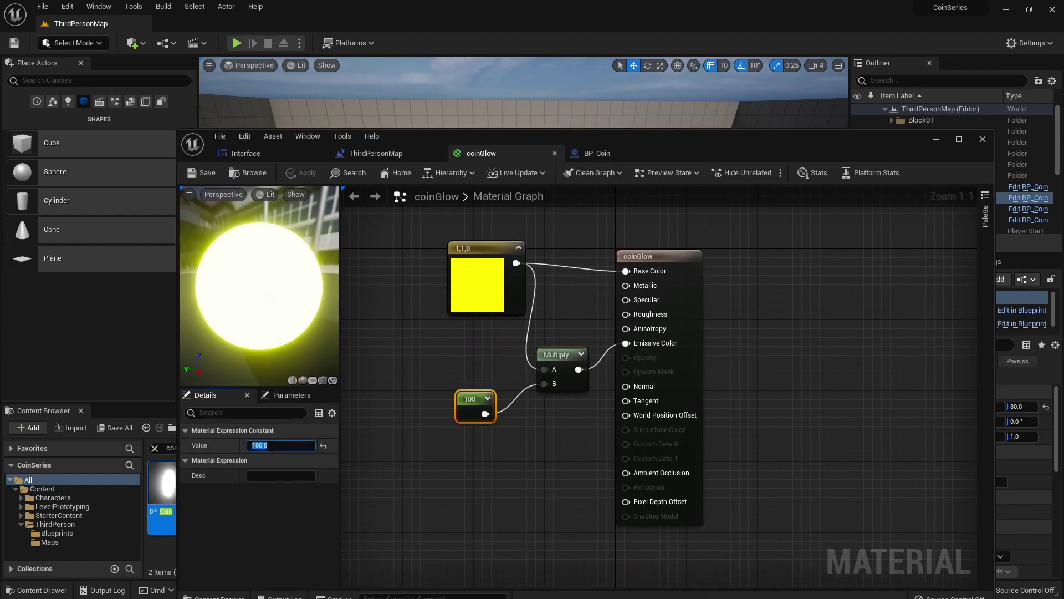
type("150")
key("Tab")
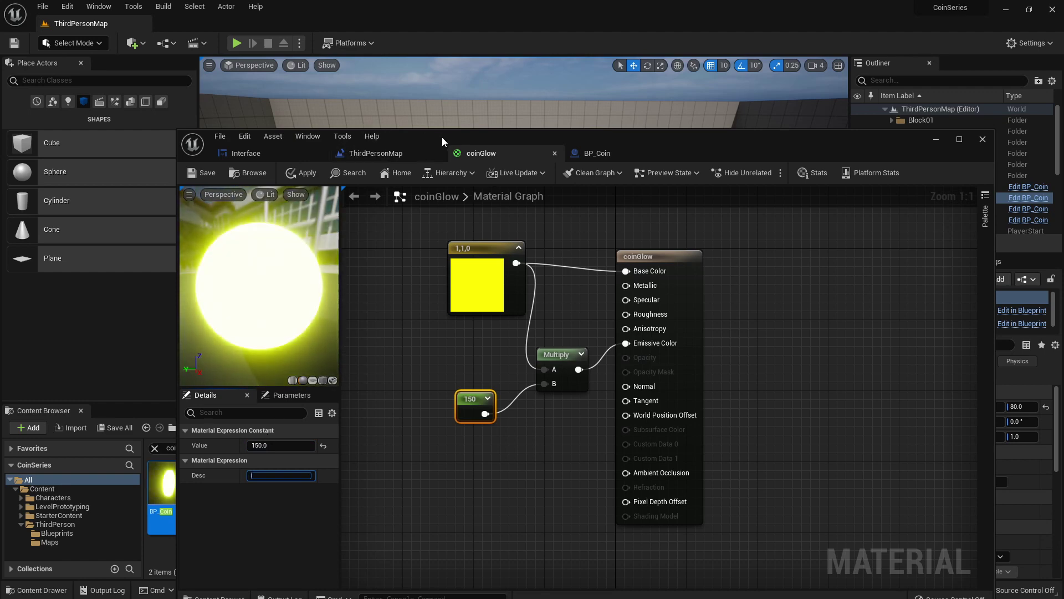
left_click_drag(441, 137, 505, 388)
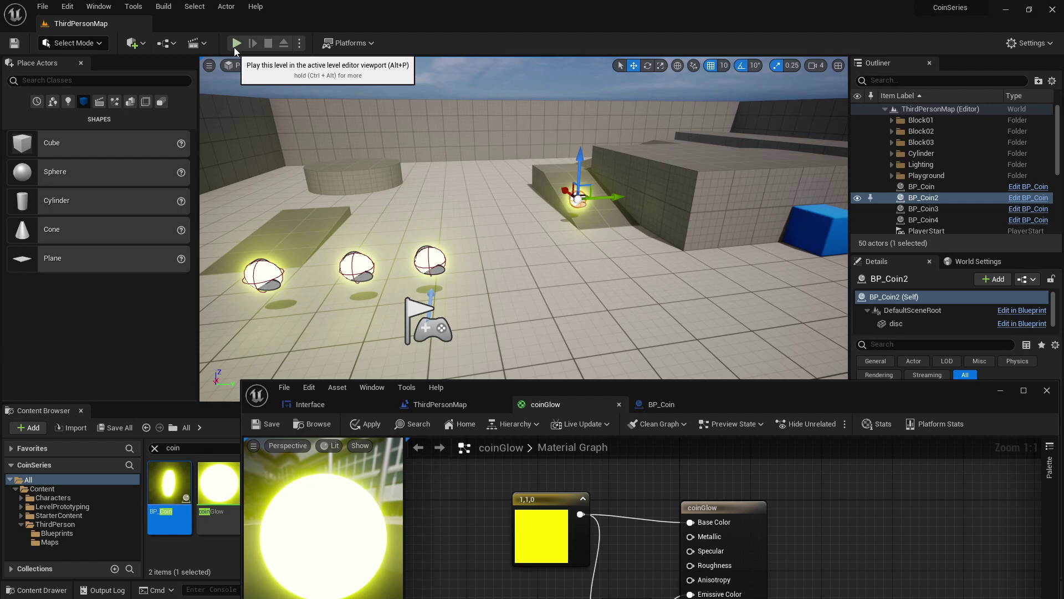
left_click(237, 44)
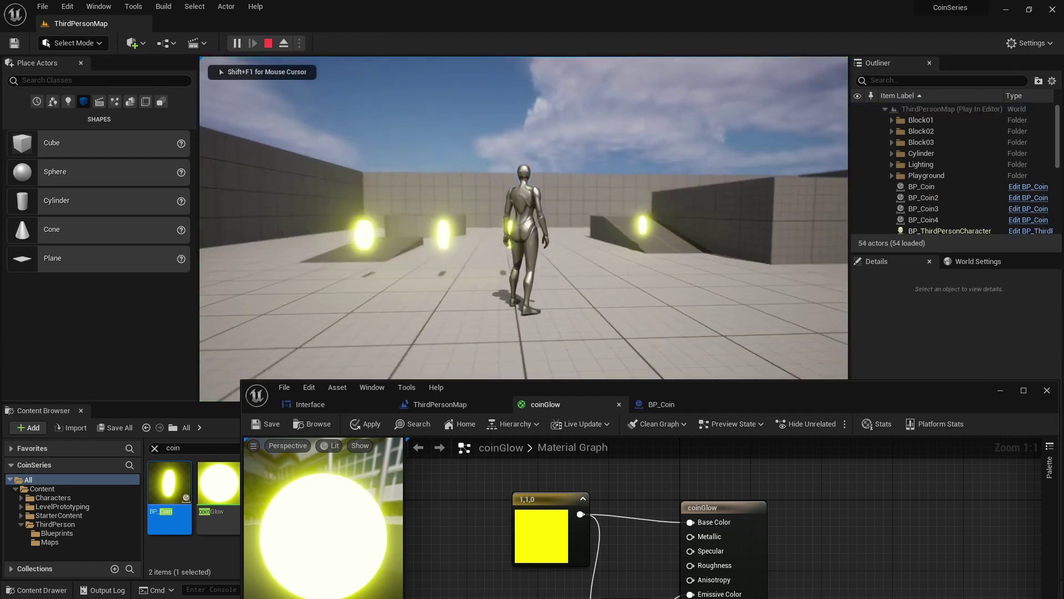
key("w")
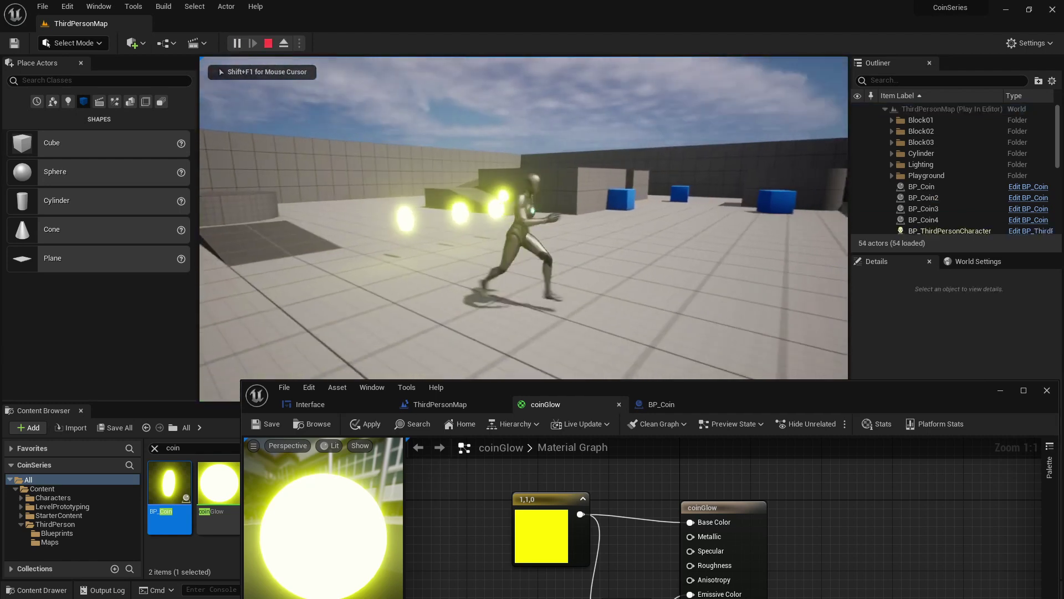
key("a")
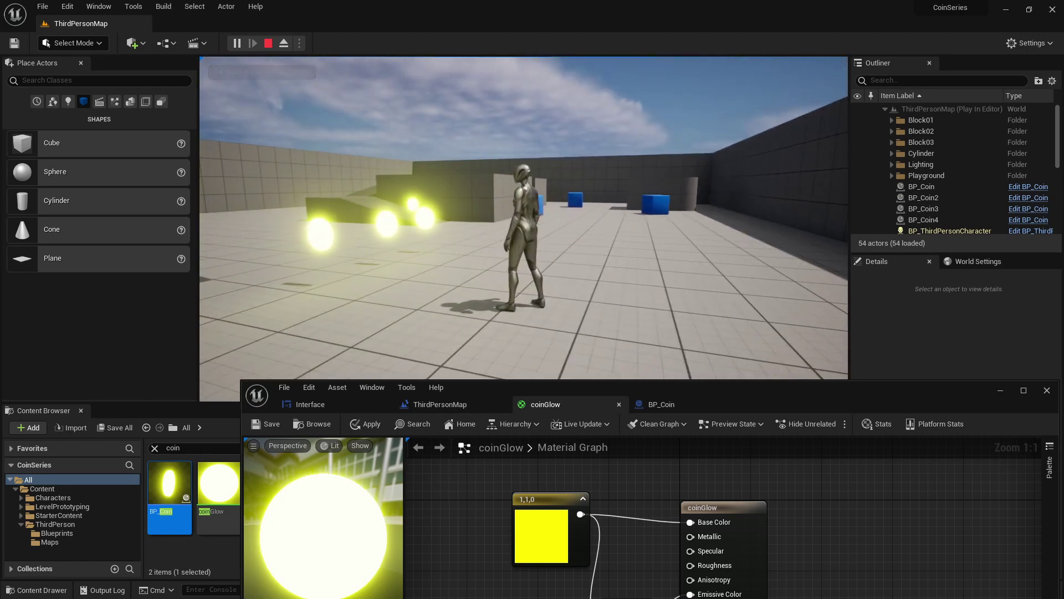
key("w")
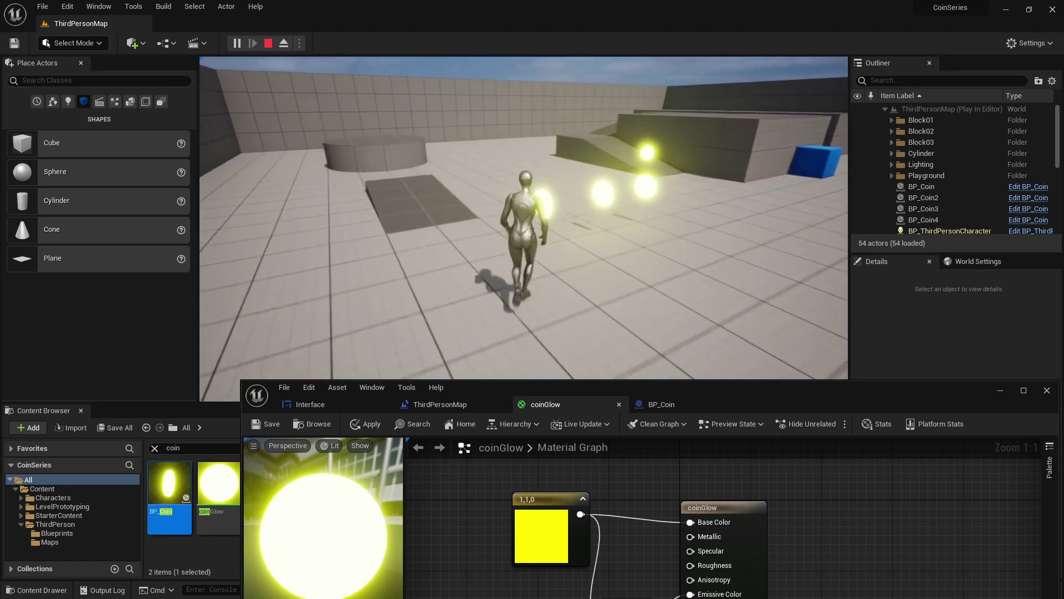
key("w")
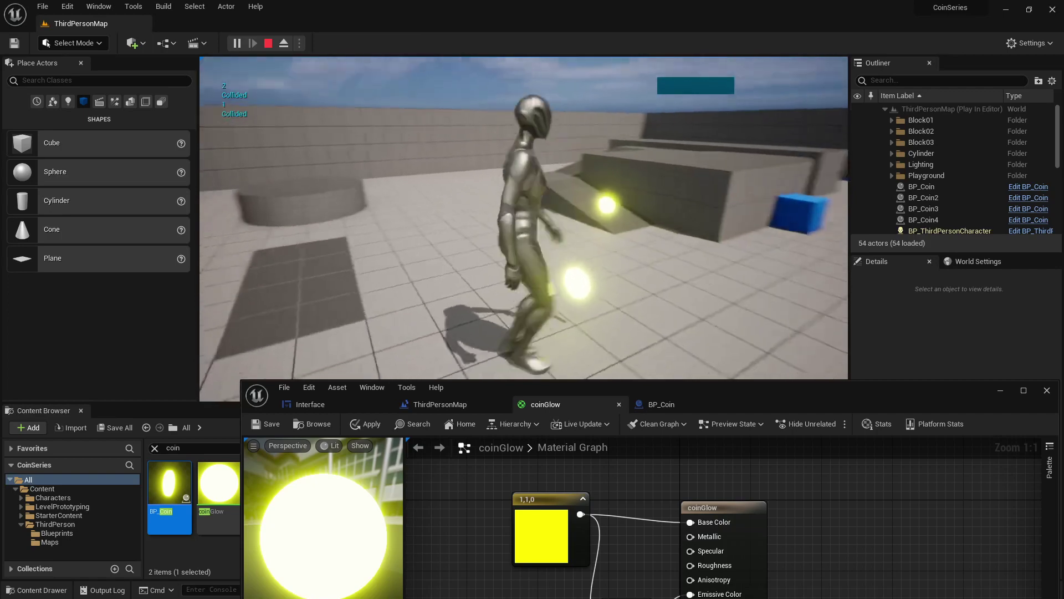
key("w")
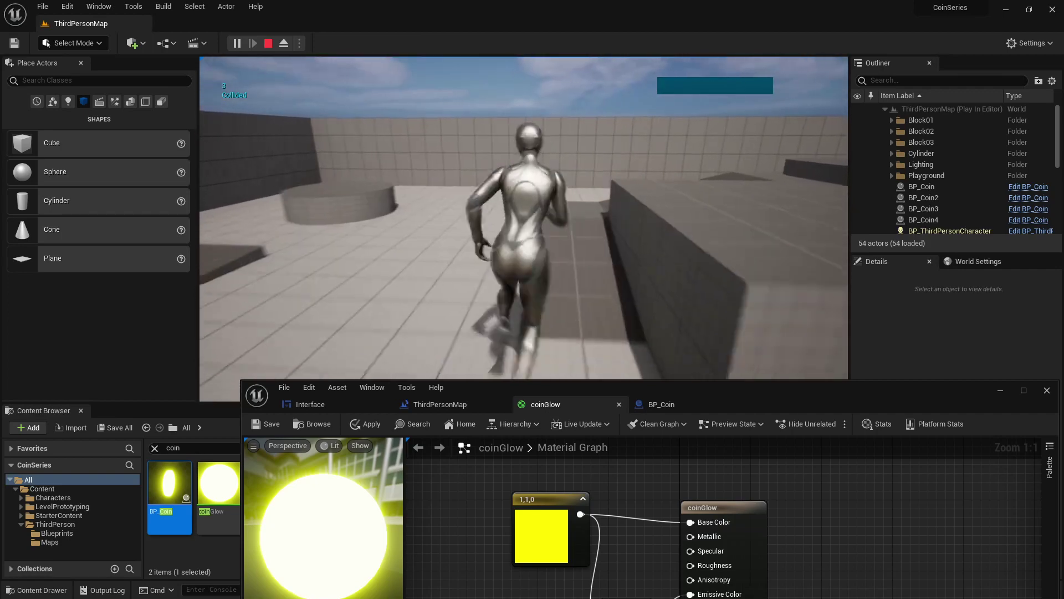
key("w")
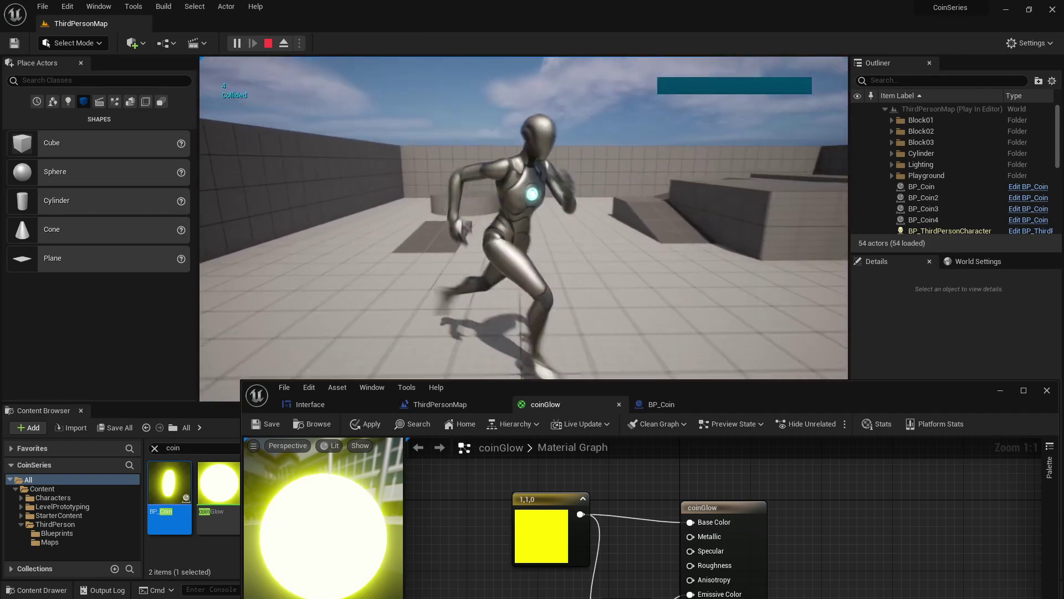
key("Escape")
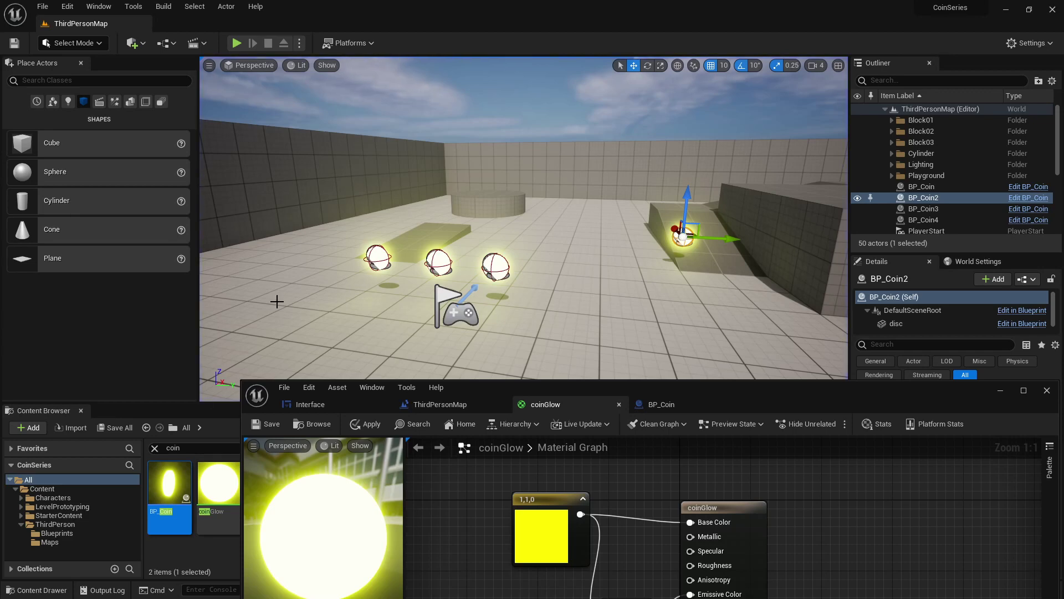